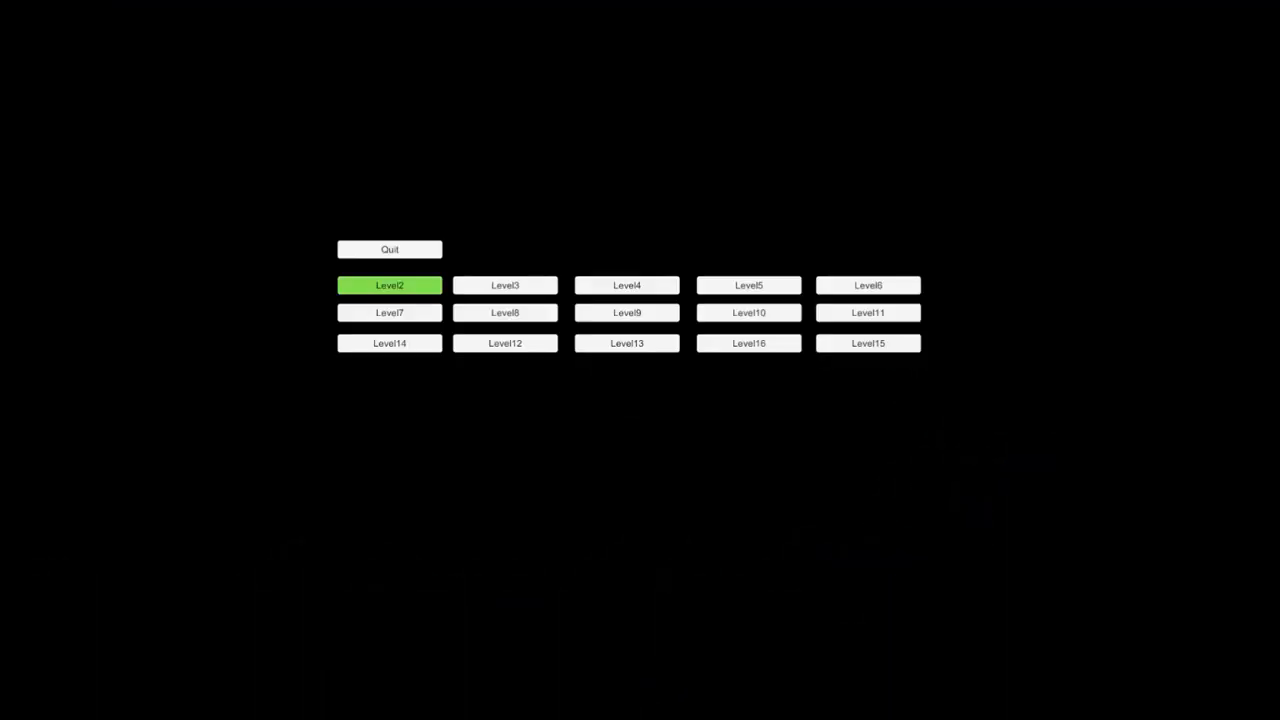
Quit the running game and minimize the open Irfu and WillGlowTheWisp folder windows to reveal the desktop
{"action": "key", "text": "Return"}
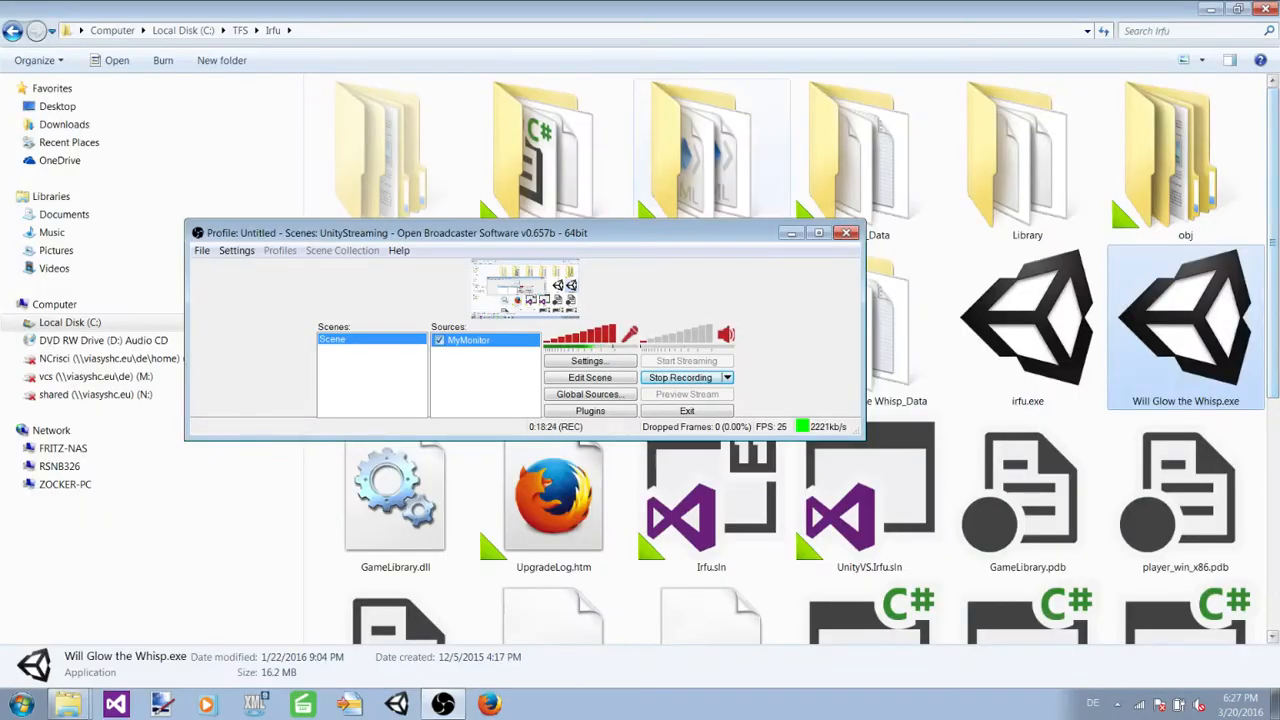
{"action": "key", "text": "alt+Tab"}
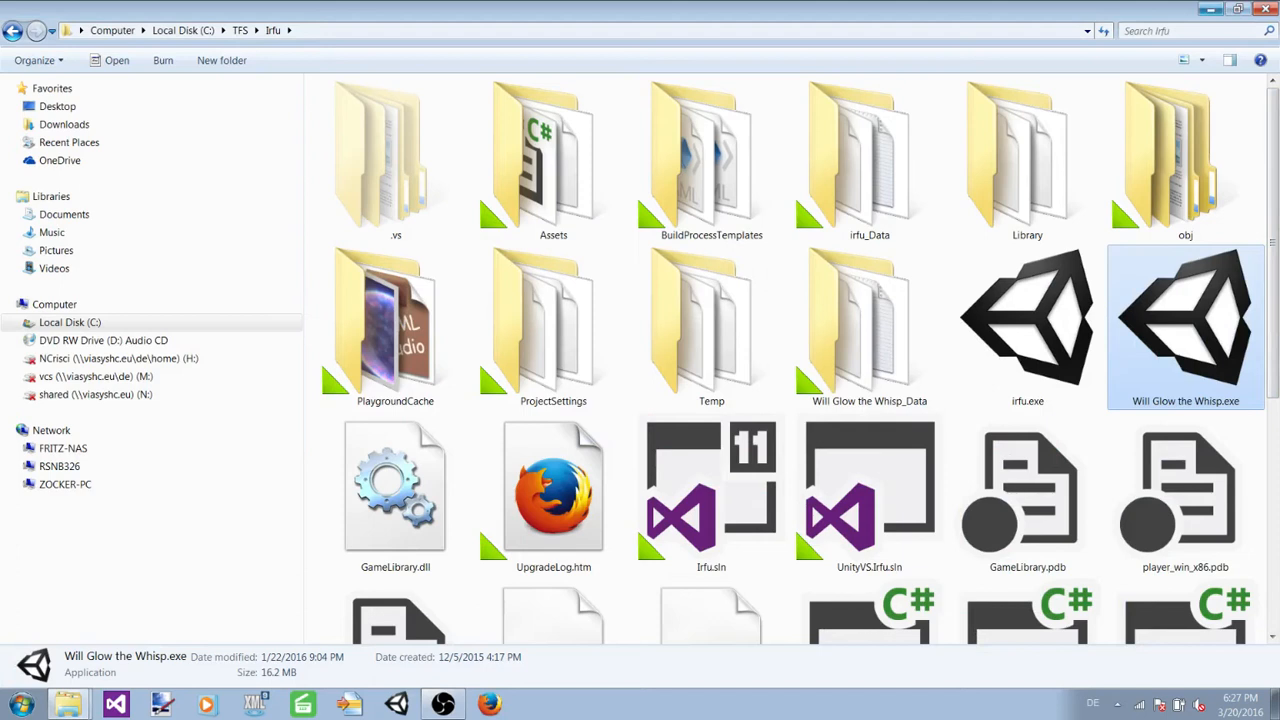
{"action": "left_click", "coordinate": [1212, 8]}
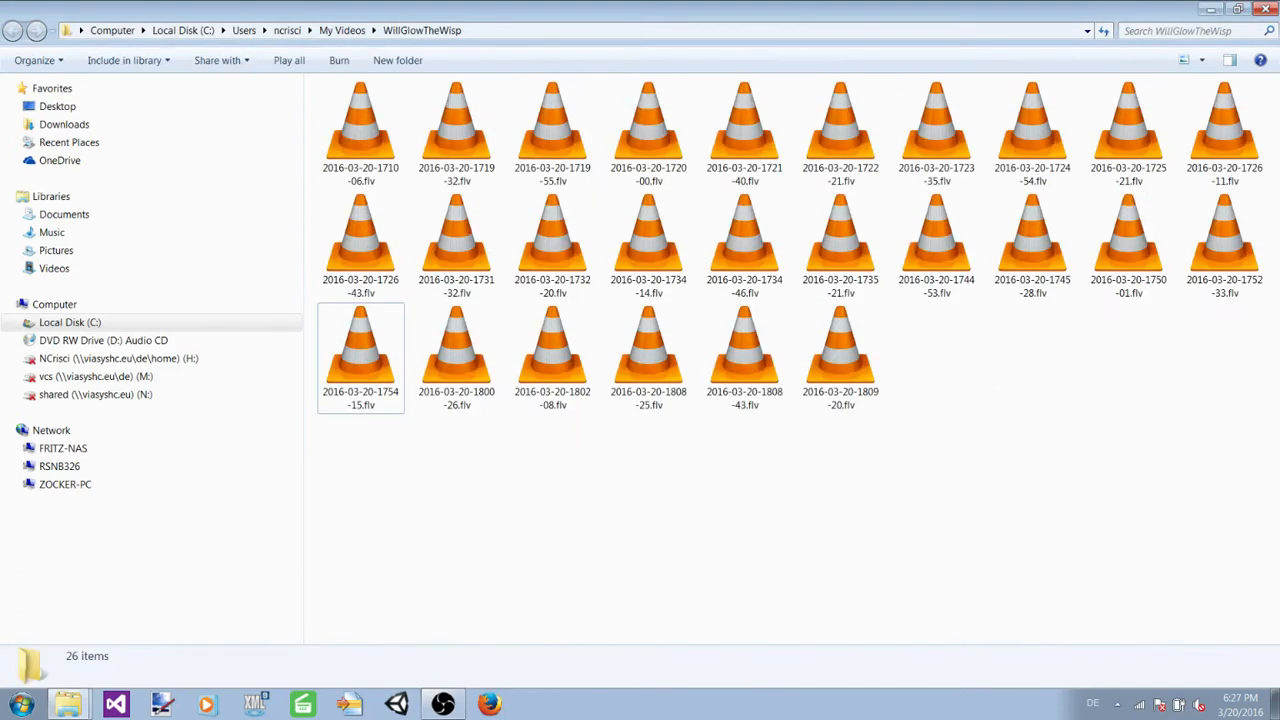
{"action": "left_click", "coordinate": [1212, 8]}
Cut all icons from the desktop, then create a folder named Dekstop on Local Disk (C:) and open it
{"action": "left_click_drag", "start_coordinate": [1207, 2], "coordinate": [0, 640]}
{"action": "key", "text": "ctrl+x"}
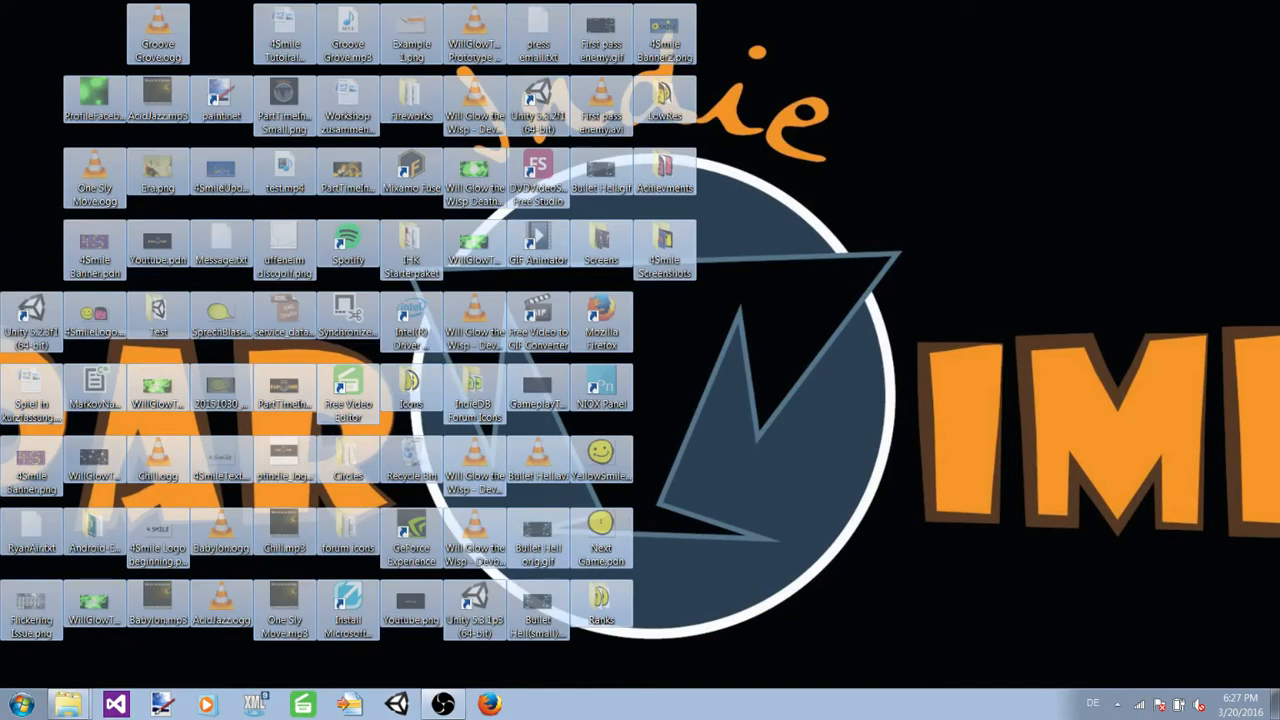
{"action": "key", "text": "super+e"}
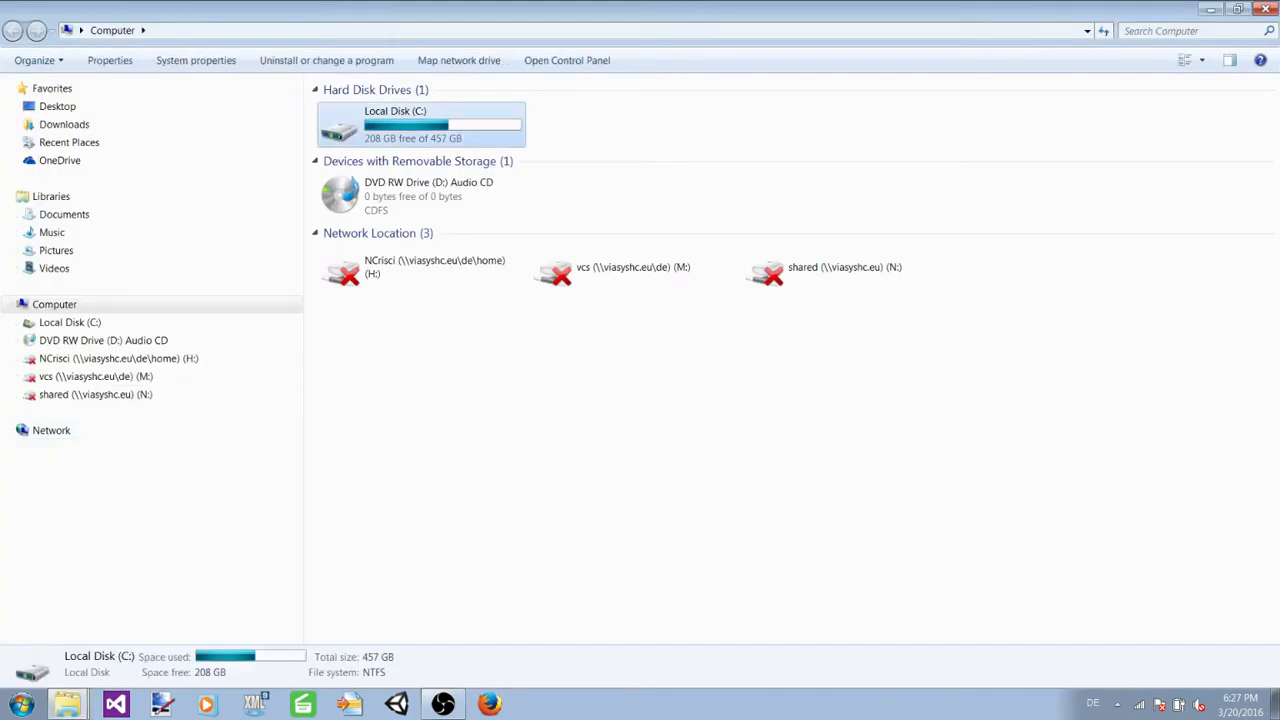
{"action": "key", "text": "Return"}
{"action": "right_click", "coordinate": [802, 577]}
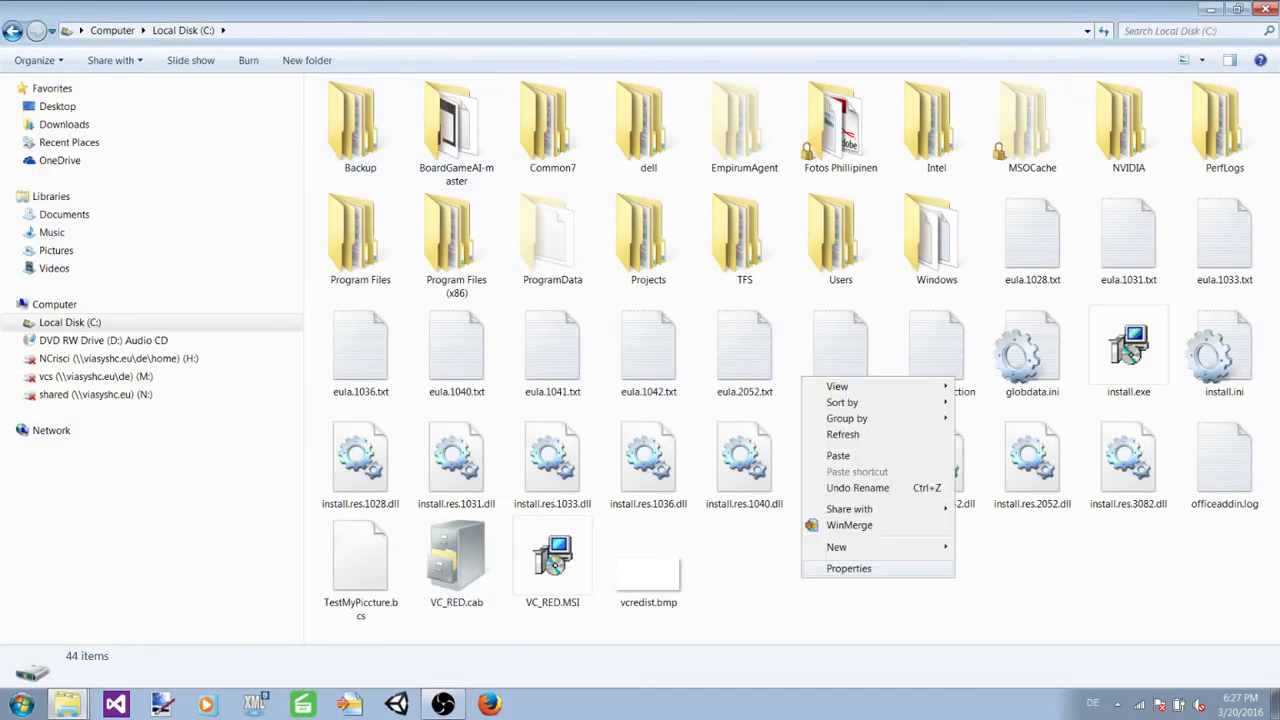
{"action": "mouse_move", "coordinate": [837, 547]}
{"action": "left_click", "coordinate": [990, 316]}
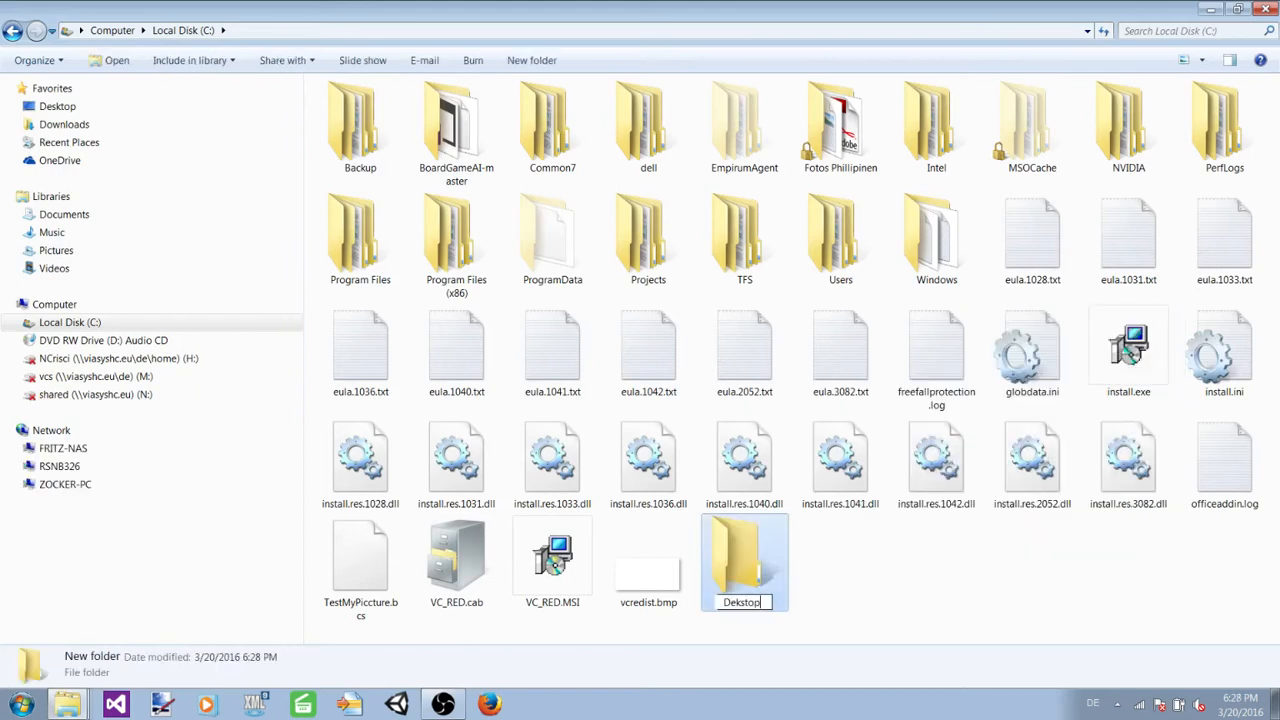
{"action": "key", "text": "Return"}
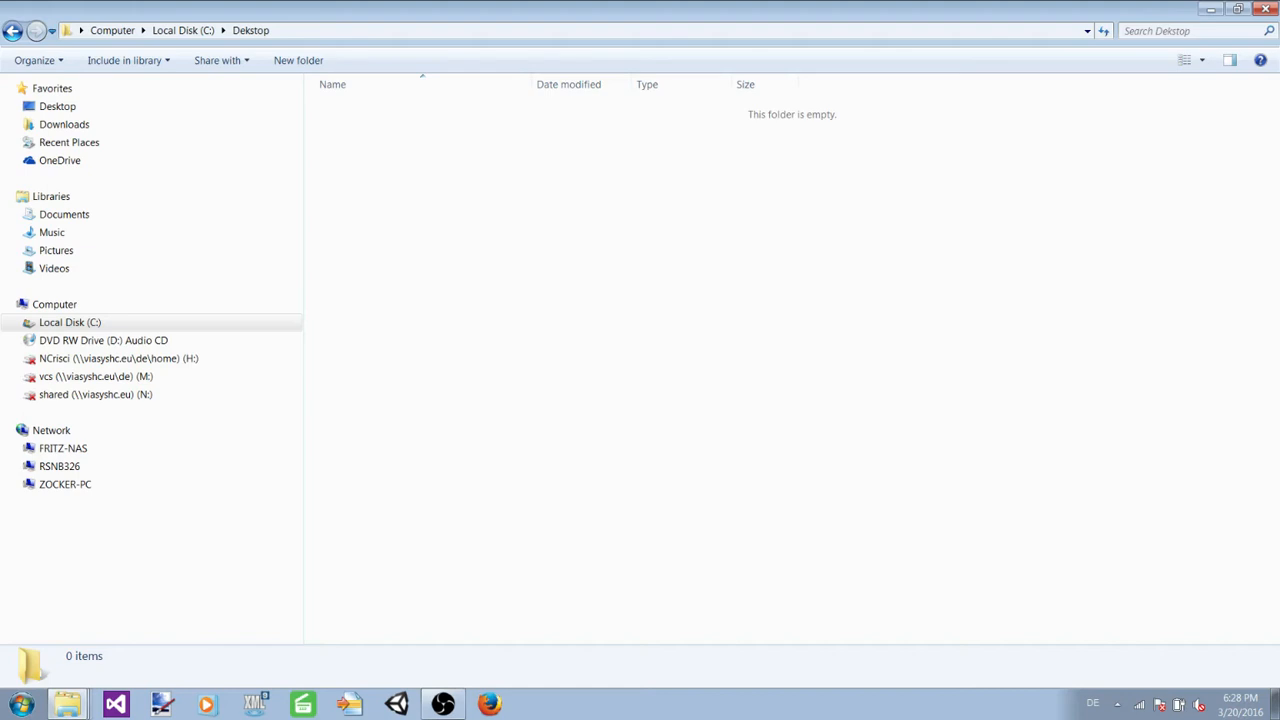
Move the cut desktop items into the Dekstop folder, skipping the Recycle Bin
{"action": "key", "text": "ctrl+v"}
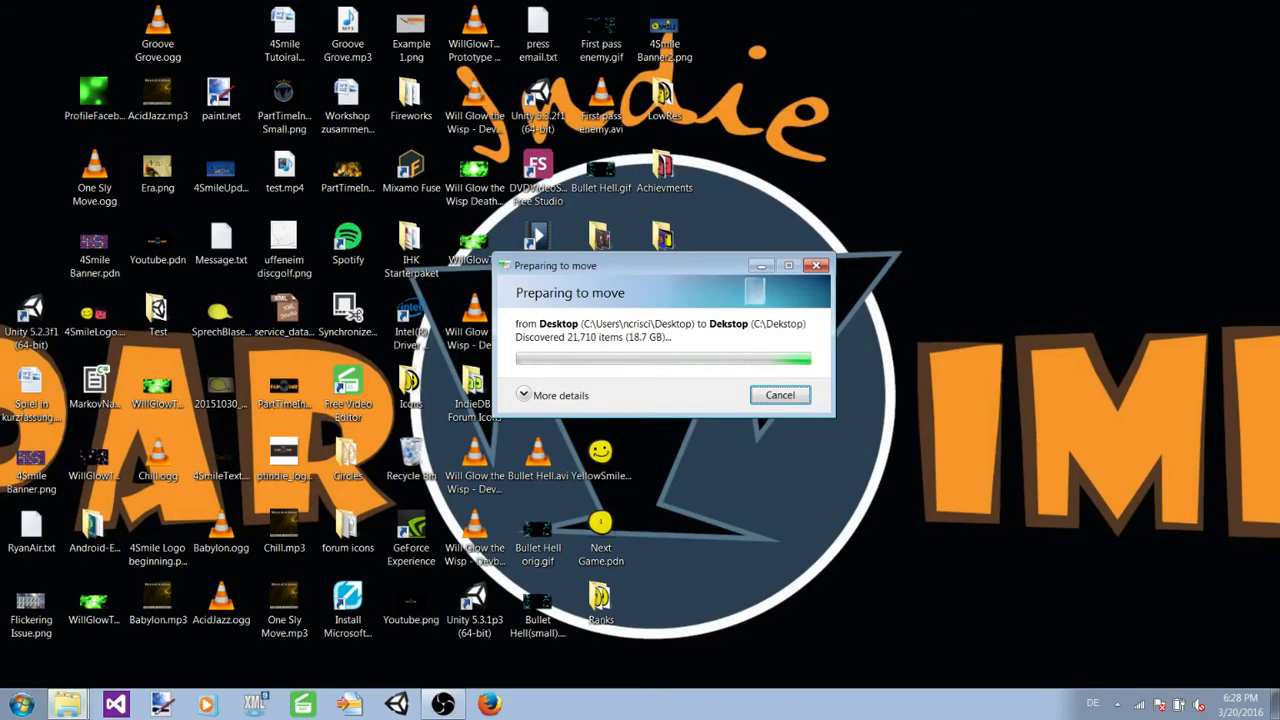
{"action": "left_click_drag", "start_coordinate": [650, 265], "coordinate": [965, 200]}
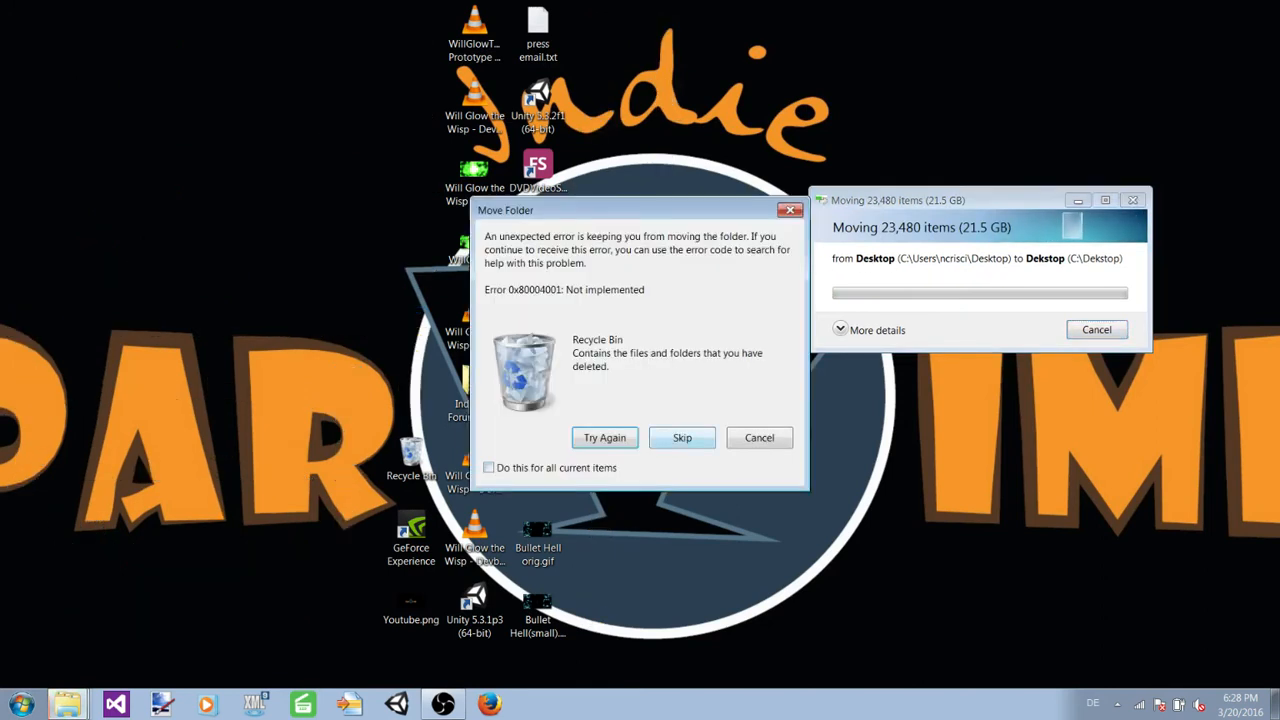
{"action": "left_click", "coordinate": [682, 437]}
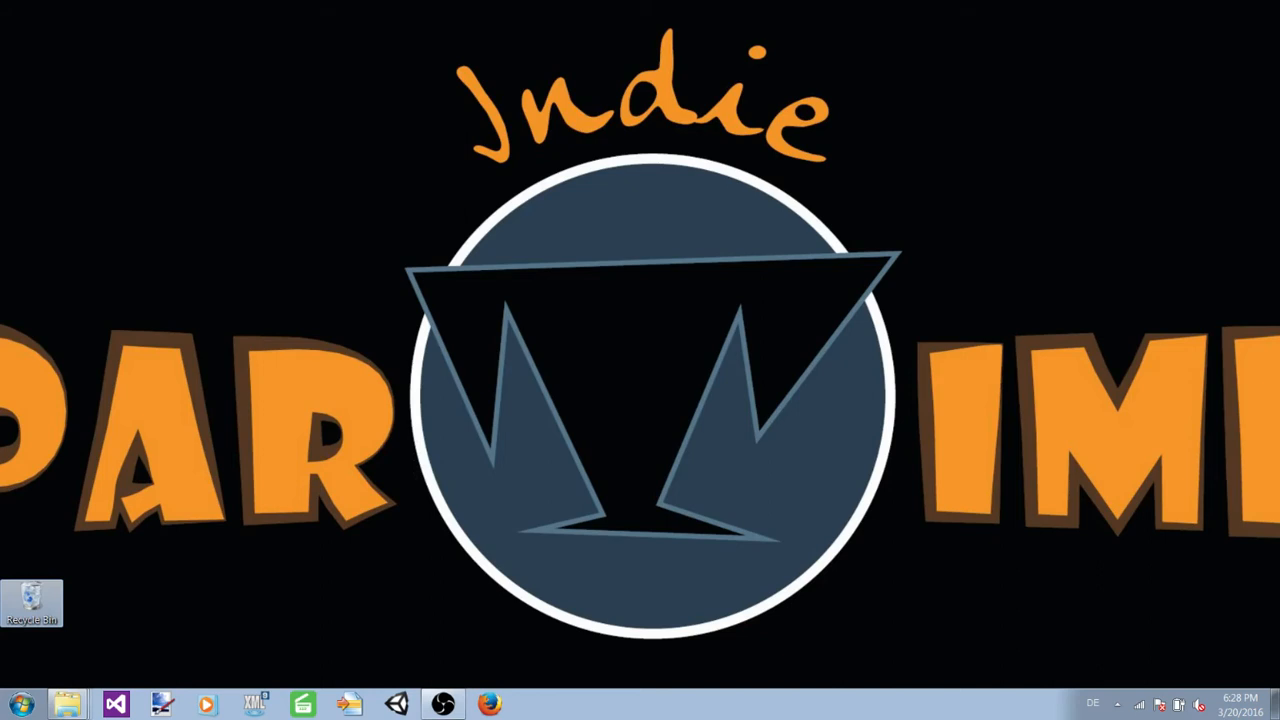
Launch Unity and open the Irfu project
{"action": "left_click", "coordinate": [397, 704]}
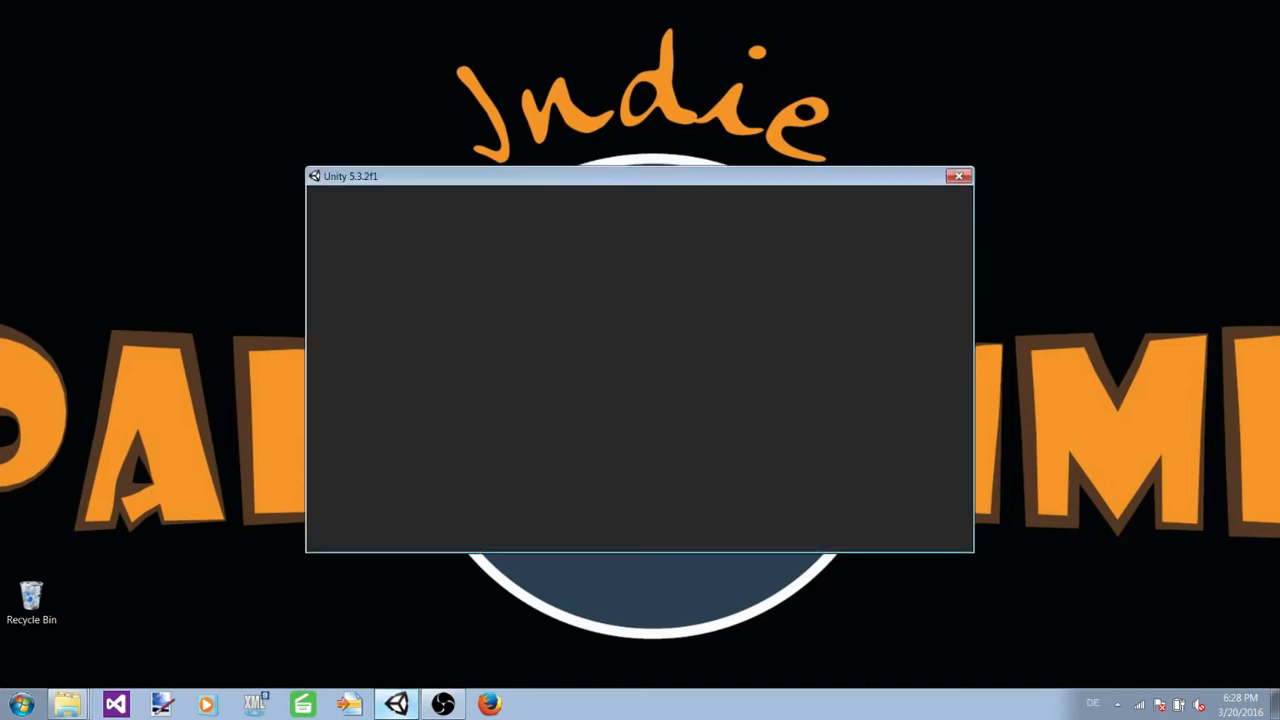
{"action": "left_click", "coordinate": [344, 282]}
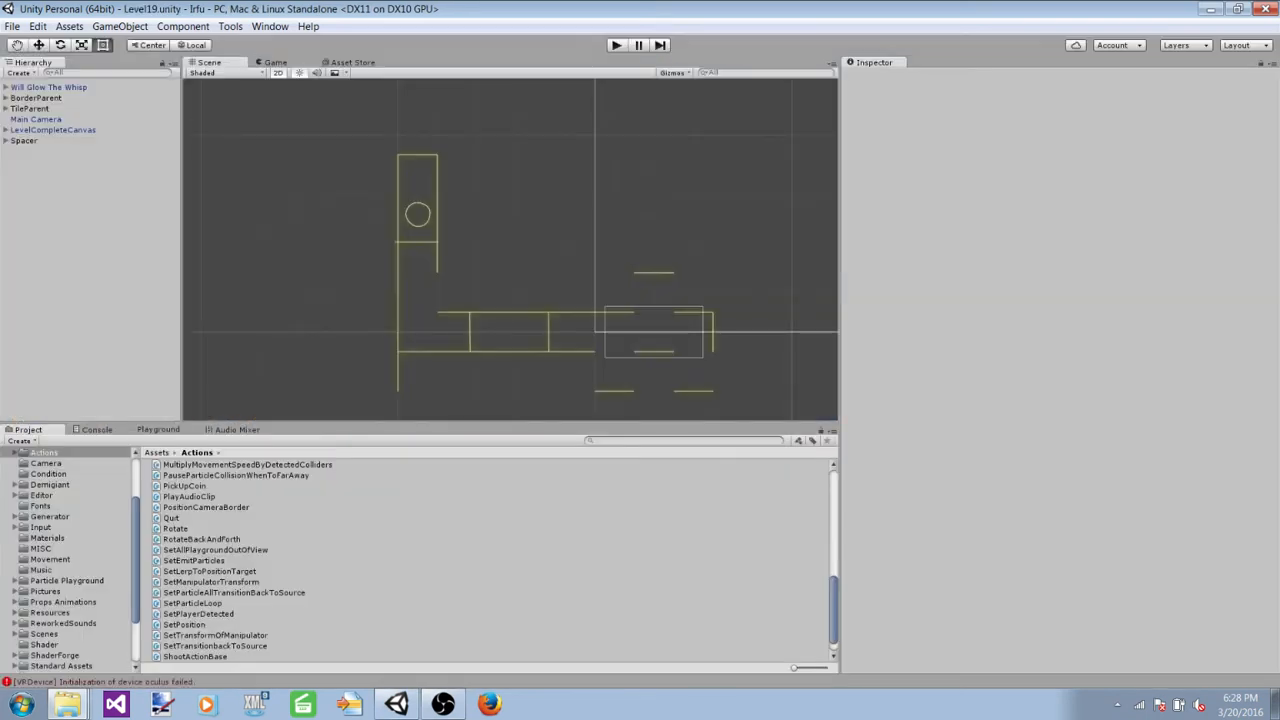
Set the Trigger Size of the Main Camera's Change Out Of View Settings component to 250 in both X and Y
{"action": "left_click", "coordinate": [53, 130]}
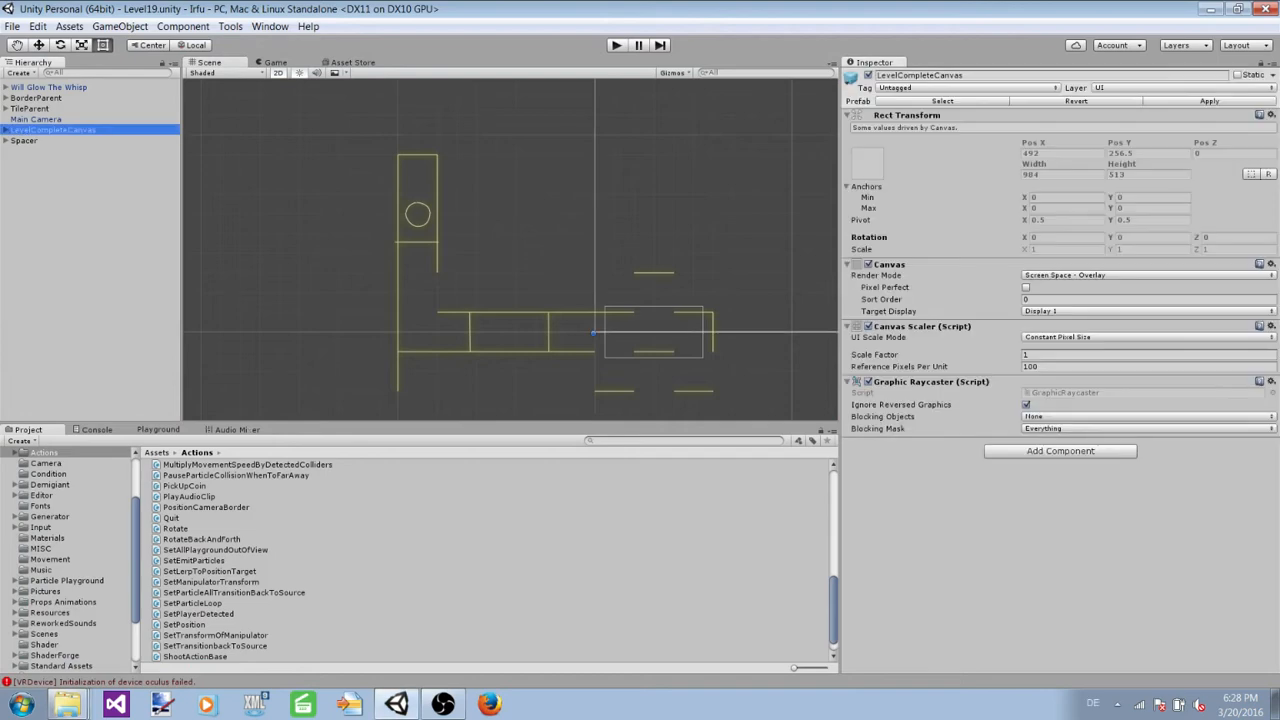
{"action": "left_click", "coordinate": [36, 119]}
{"action": "scroll", "coordinate": [1055, 370], "scroll_direction": "down", "scroll_amount": 3}
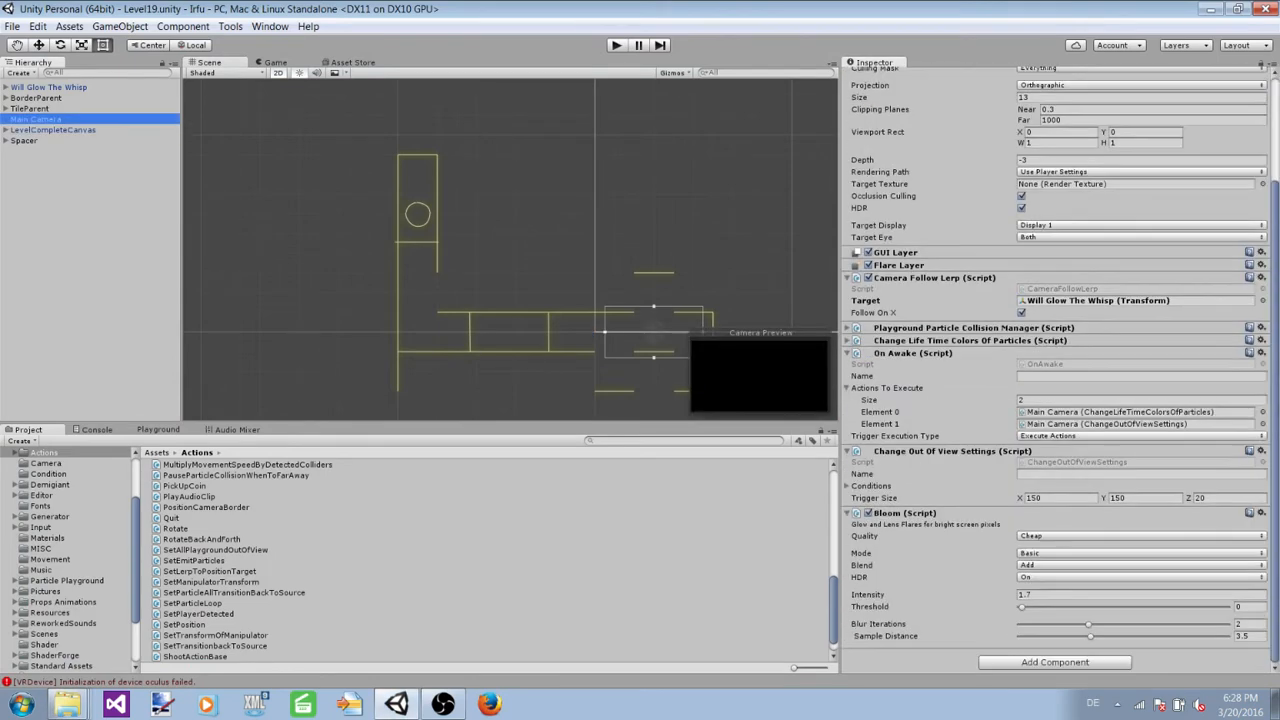
{"action": "left_click", "coordinate": [1060, 498]}
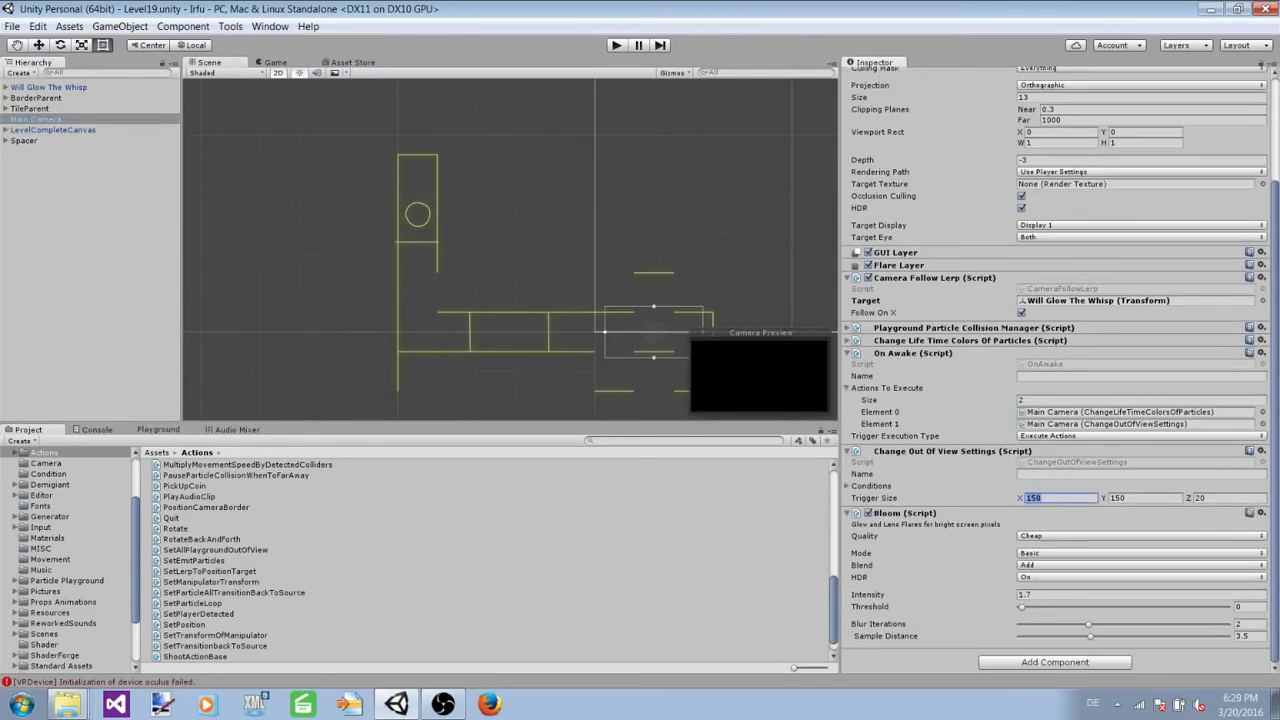
{"action": "type", "text": "250"}
{"action": "key", "text": "Tab"}
{"action": "type", "text": "250"}
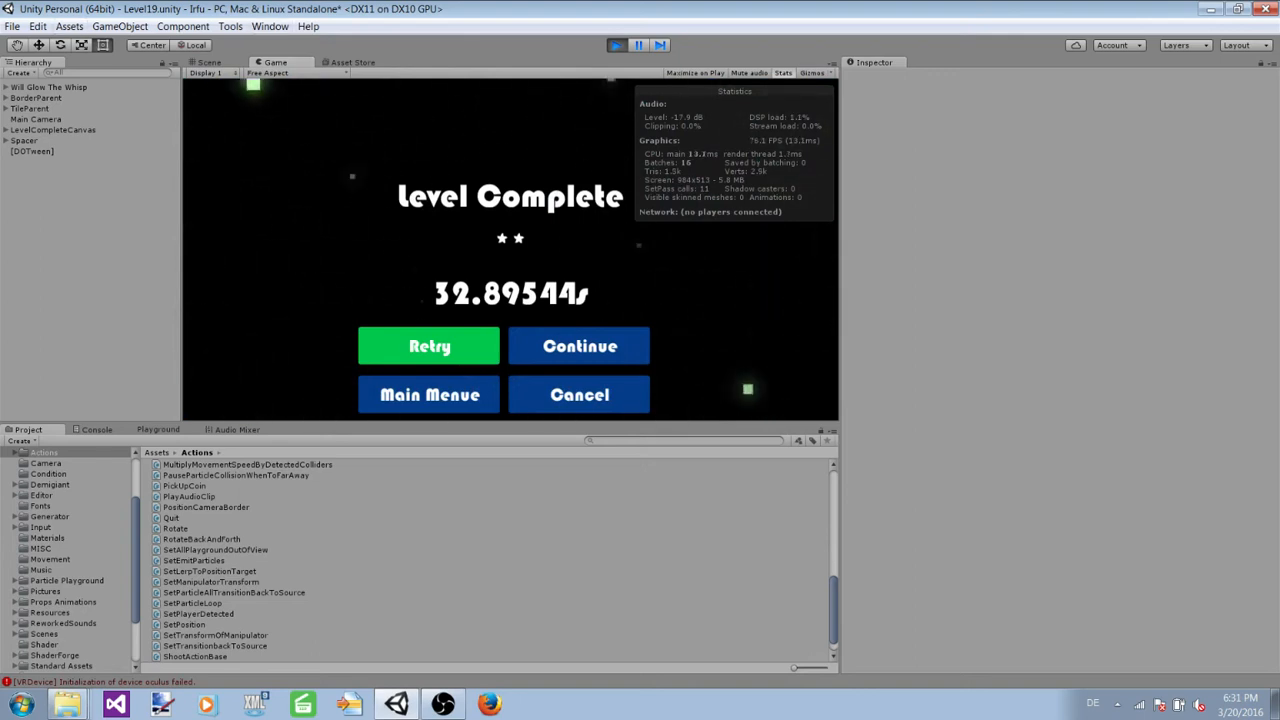
Stop play mode and save the Level19 scene
{"action": "key", "text": "ctrl+p"}
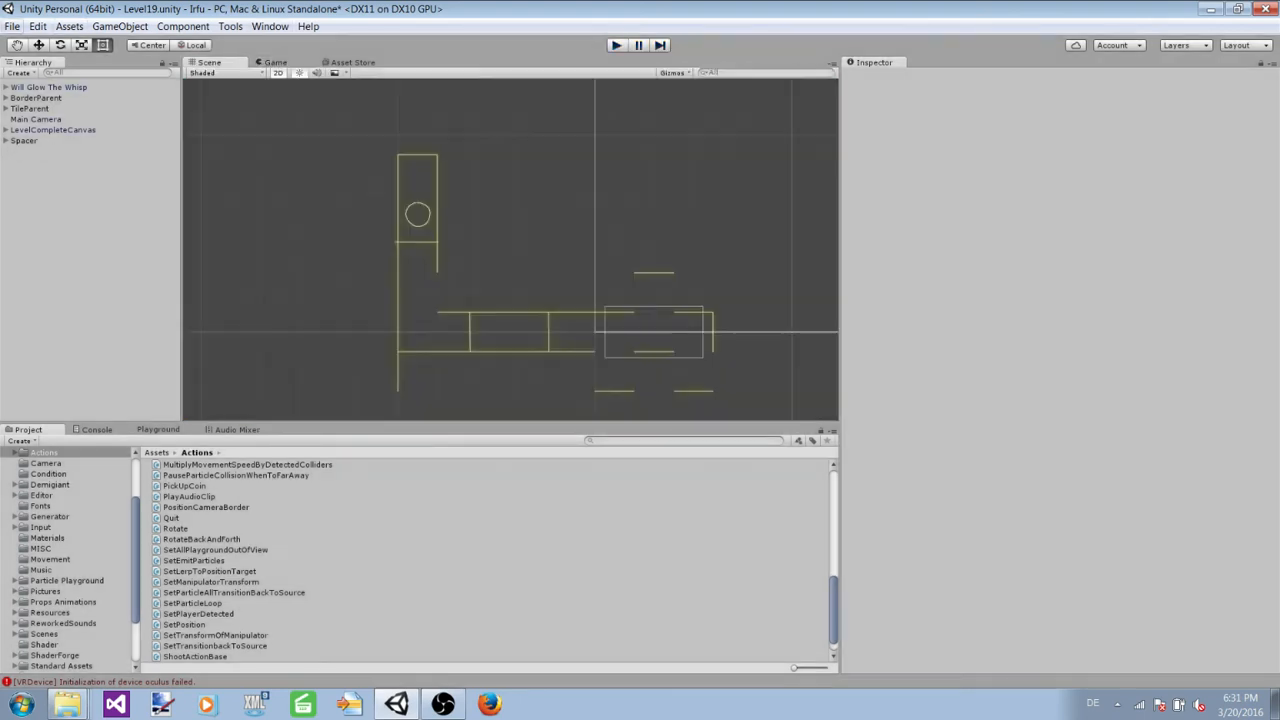
{"action": "left_click", "coordinate": [12, 26]}
{"action": "left_click", "coordinate": [50, 82]}
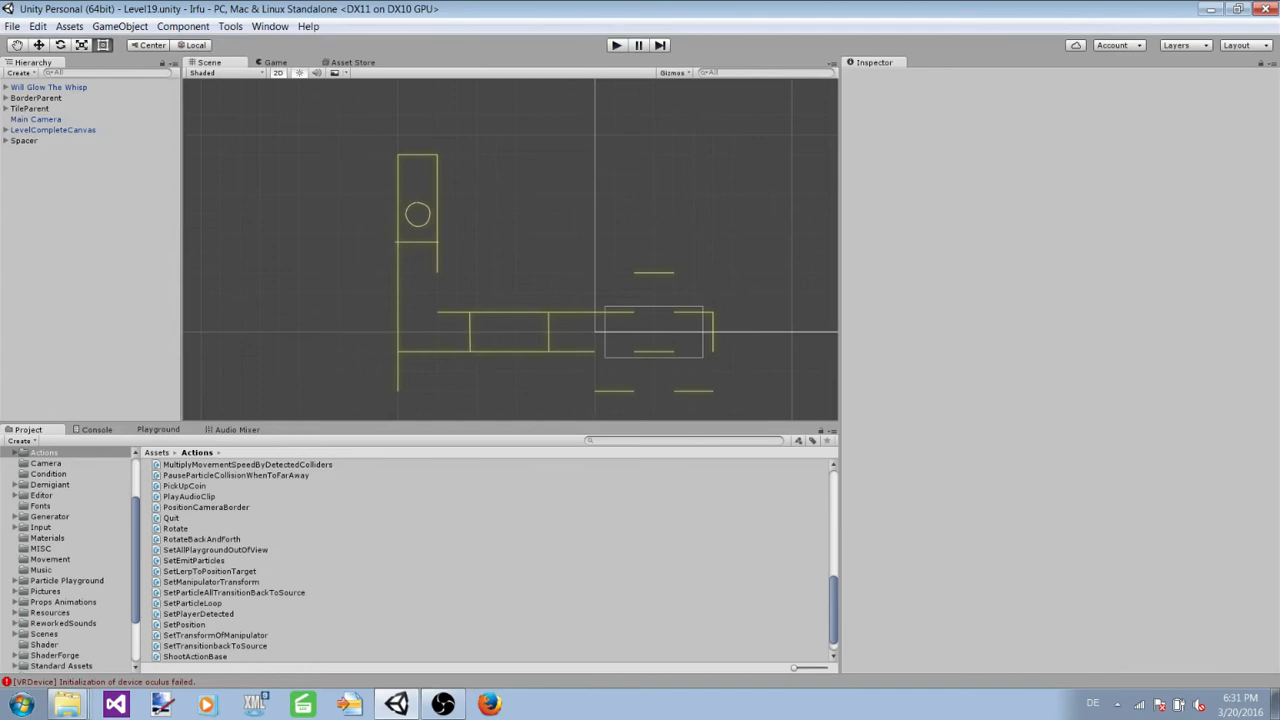
Select parts of the level and then the whole level in the Scene view to preview its particles, and clear the selection
{"action": "scroll", "coordinate": [511, 249], "scroll_direction": "up", "scroll_amount": 1}
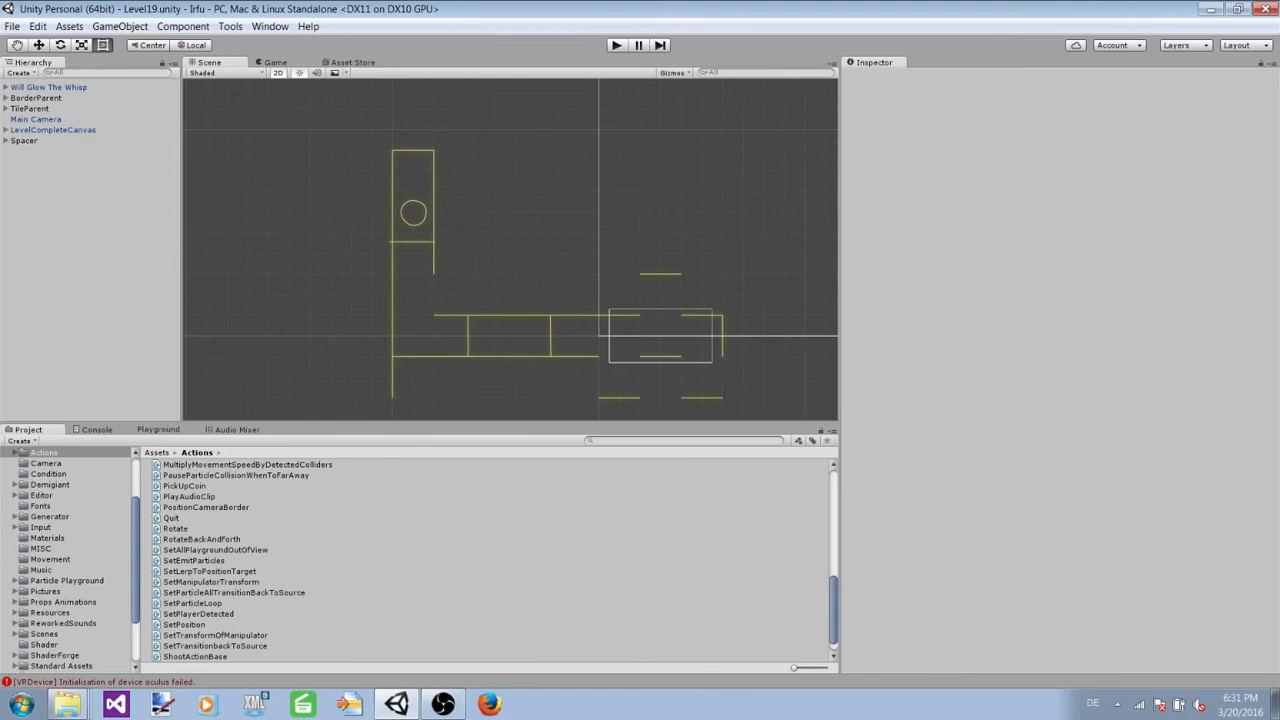
{"action": "left_click_drag", "start_coordinate": [311, 137], "coordinate": [405, 372]}
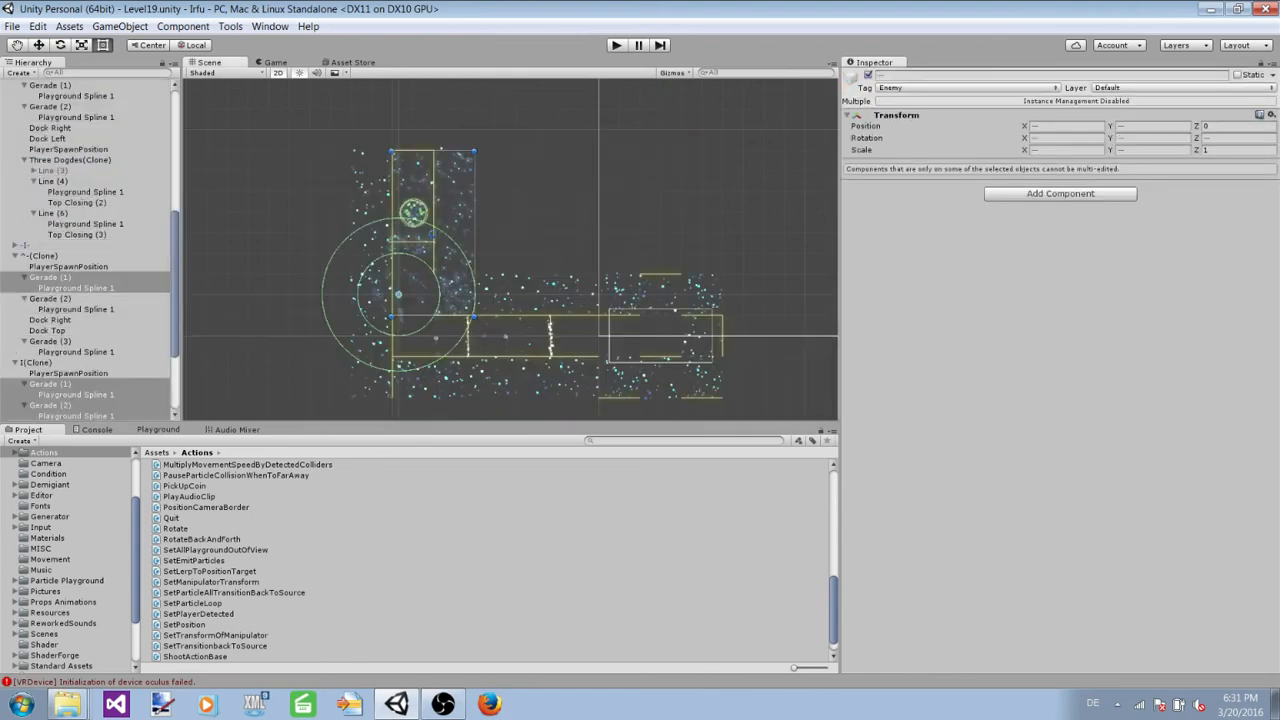
{"action": "left_click", "coordinate": [430, 372]}
{"action": "left_click_drag", "start_coordinate": [667, 341], "coordinate": [746, 394]}
{"action": "left_click", "coordinate": [766, 290]}
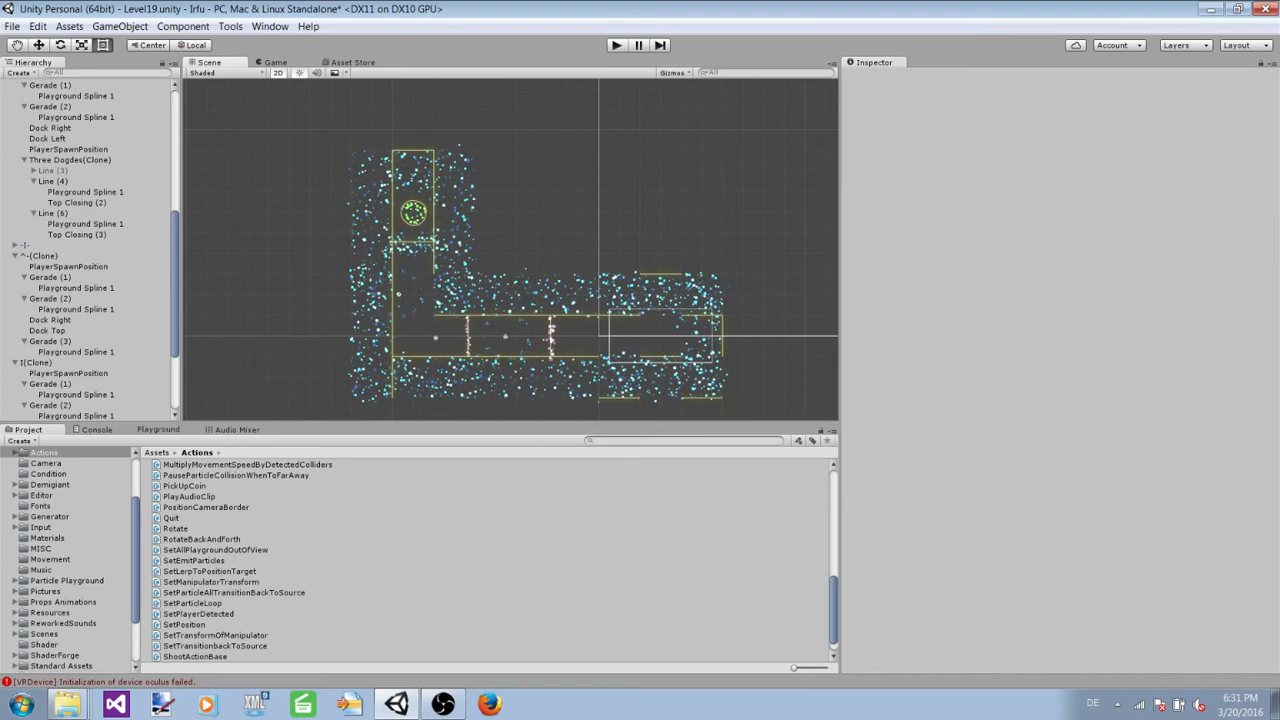
{"action": "left_click_drag", "start_coordinate": [290, 134], "coordinate": [778, 411]}
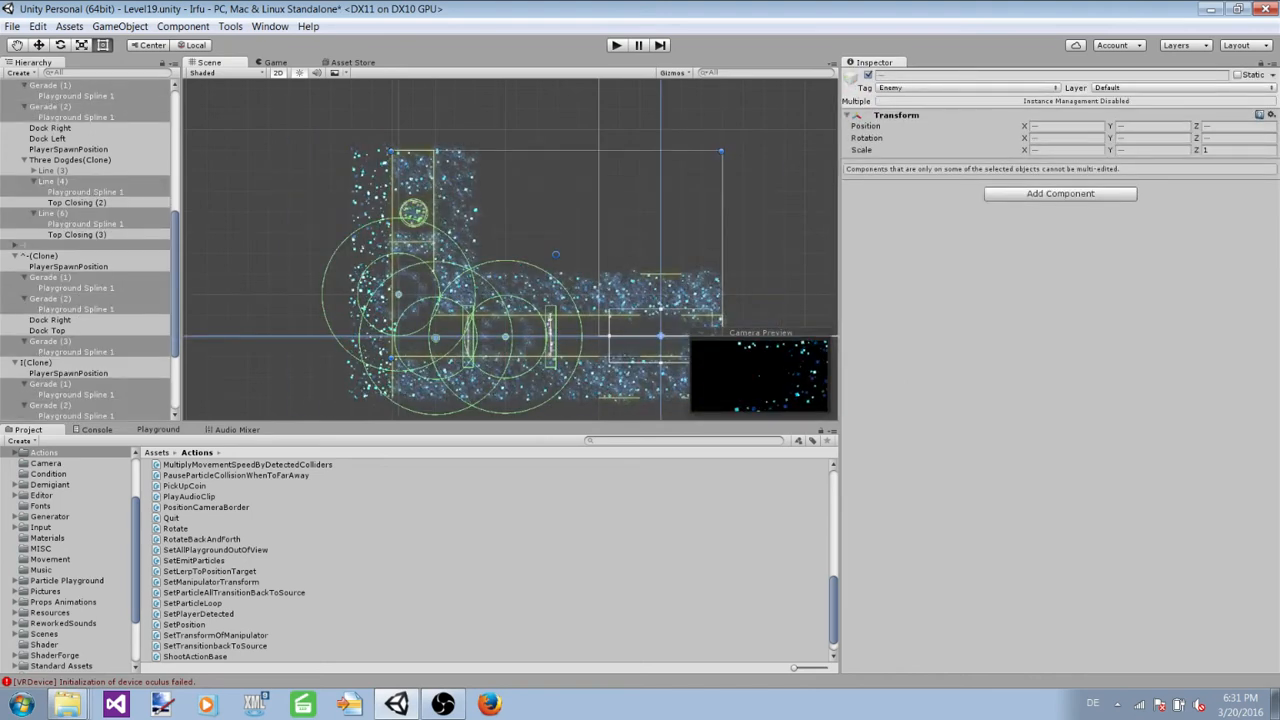
{"action": "left_click_drag", "start_coordinate": [252, 130], "coordinate": [786, 416]}
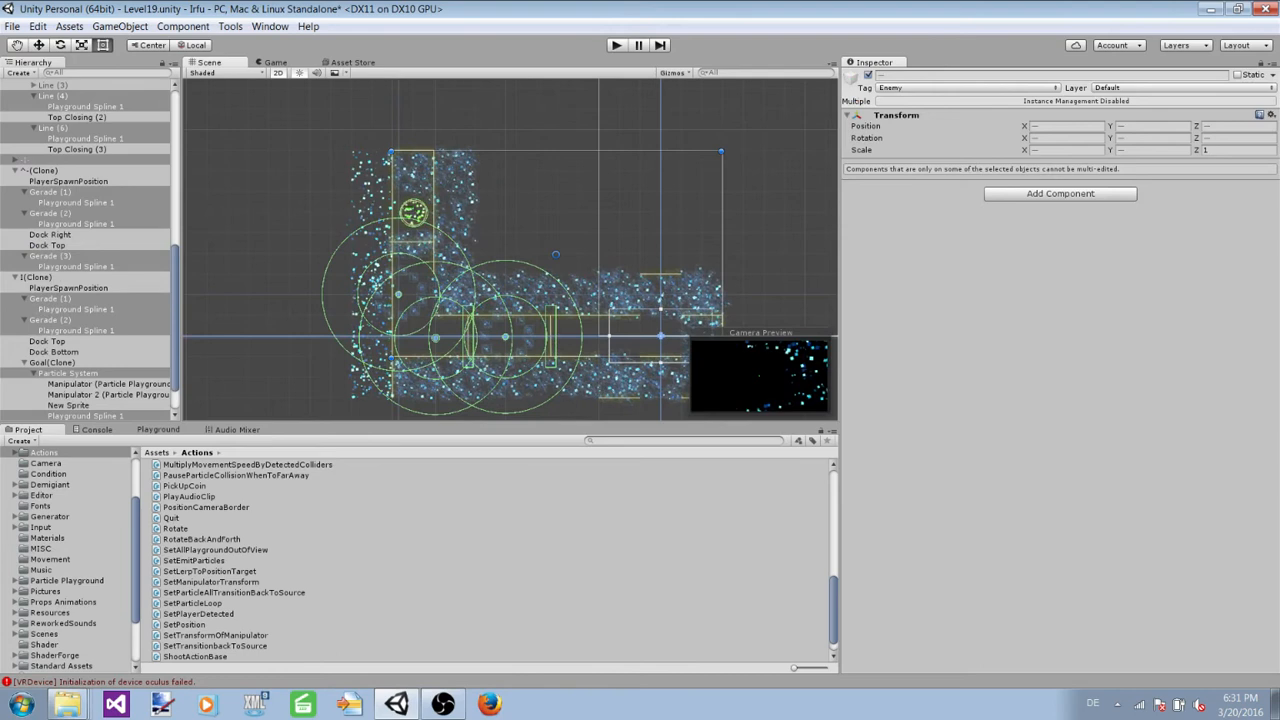
{"action": "left_click", "coordinate": [600, 200]}
{"action": "scroll", "coordinate": [600, 200], "scroll_direction": "down", "scroll_amount": 1}
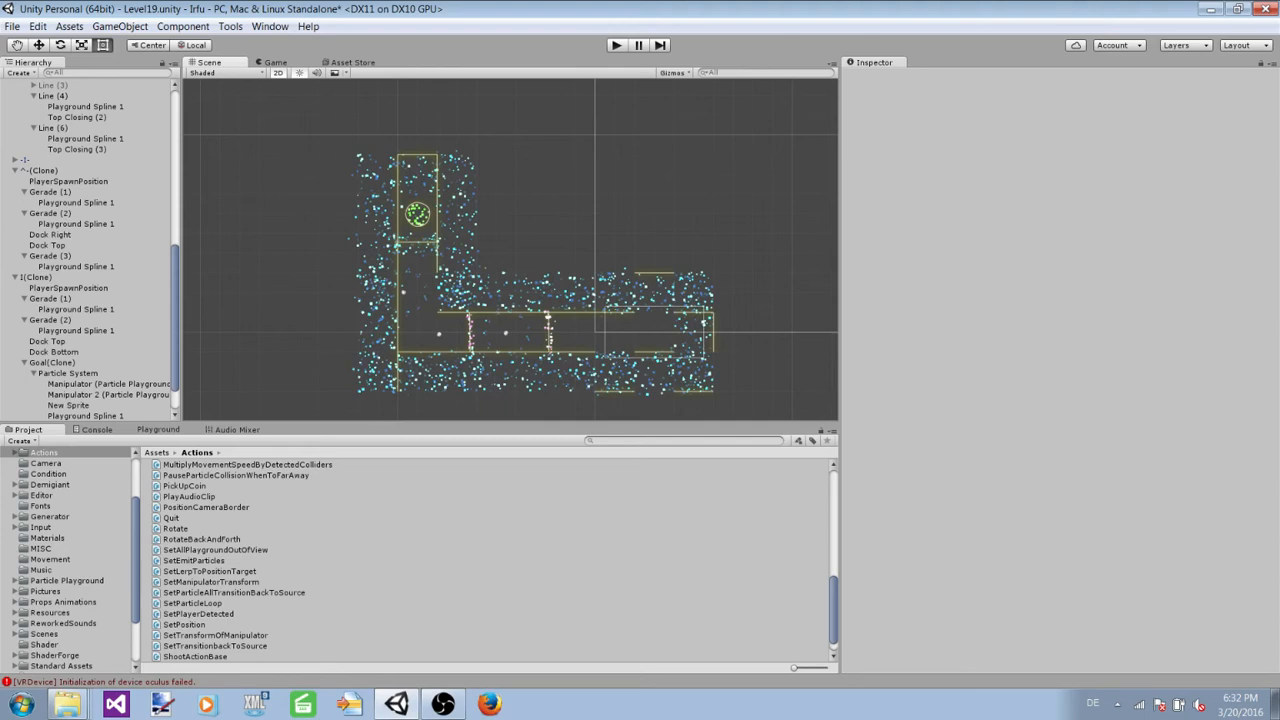
{"action": "left_click_drag", "start_coordinate": [333, 137], "coordinate": [770, 396]}
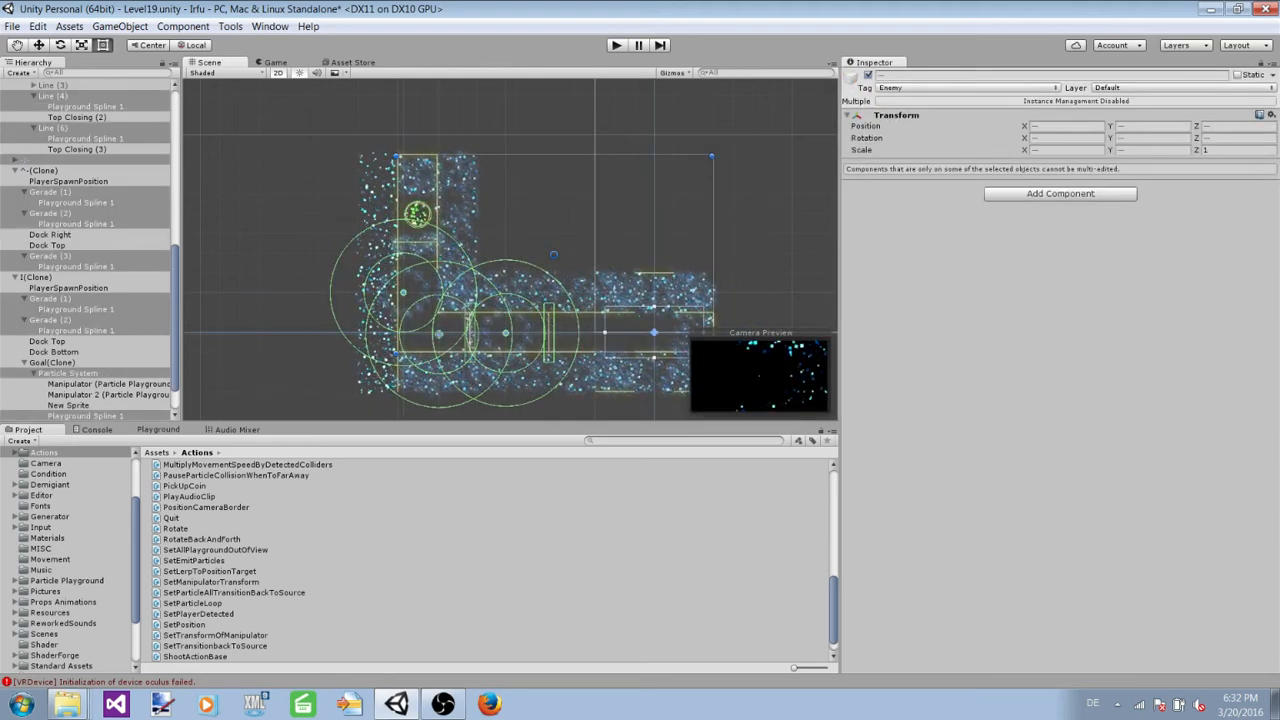
{"action": "left_click_drag", "start_coordinate": [306, 147], "coordinate": [754, 400]}
{"action": "left_click_drag", "start_coordinate": [316, 108], "coordinate": [726, 386]}
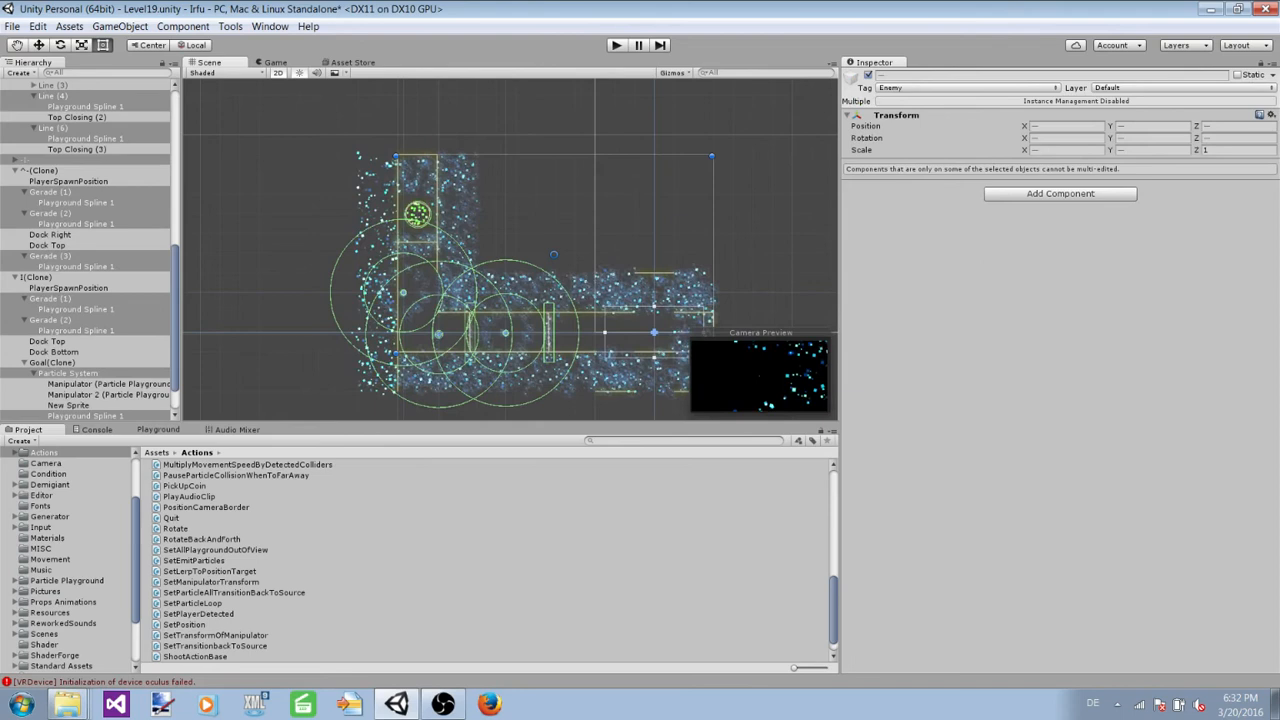
{"action": "left_click", "coordinate": [758, 230]}
{"action": "scroll", "coordinate": [510, 249], "scroll_direction": "up", "scroll_amount": 1}
{"action": "scroll", "coordinate": [510, 249], "scroll_direction": "down", "scroll_amount": 3}
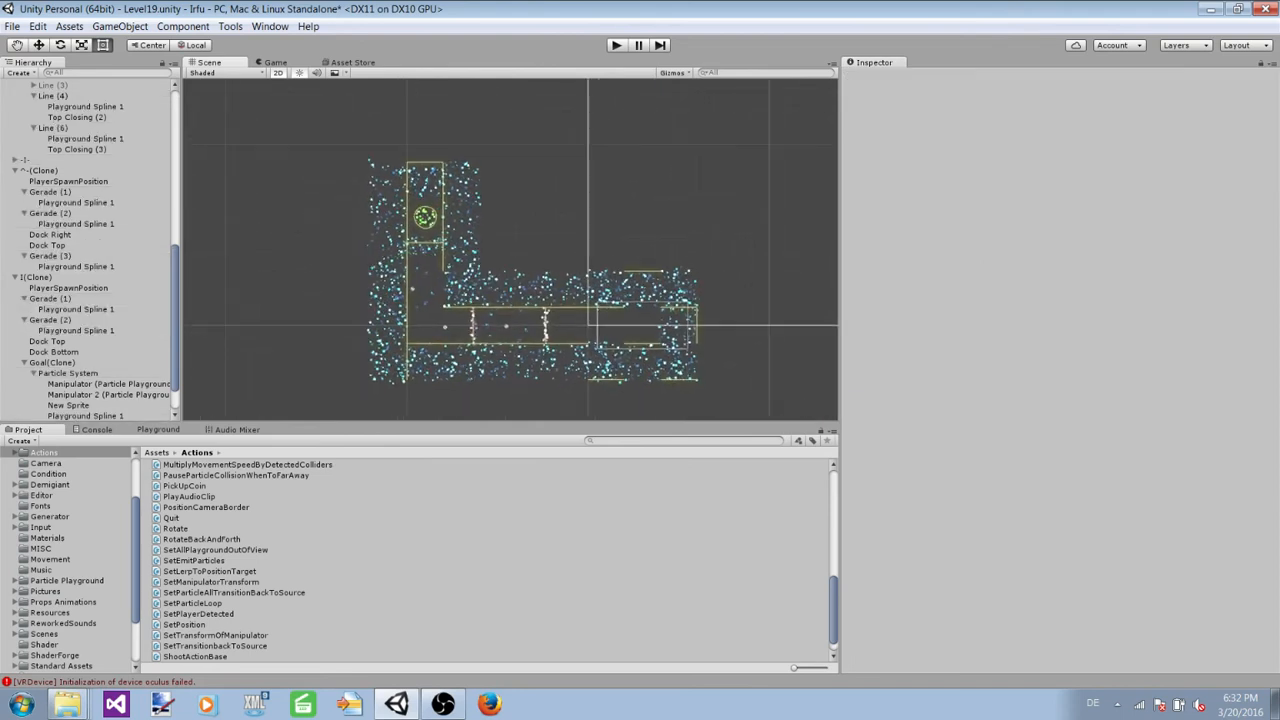
{"action": "middle_click_drag", "start_coordinate": [510, 249], "coordinate": [515, 243]}
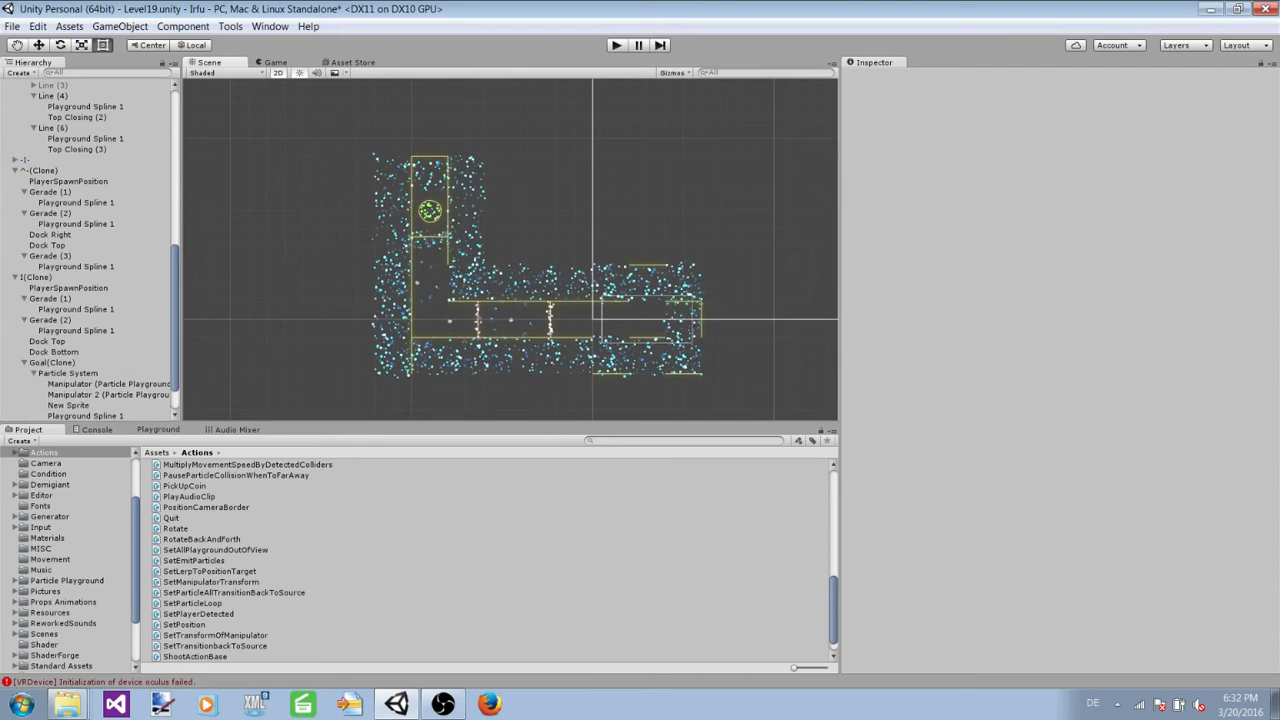
{"action": "left_click_drag", "start_coordinate": [344, 132], "coordinate": [754, 421]}
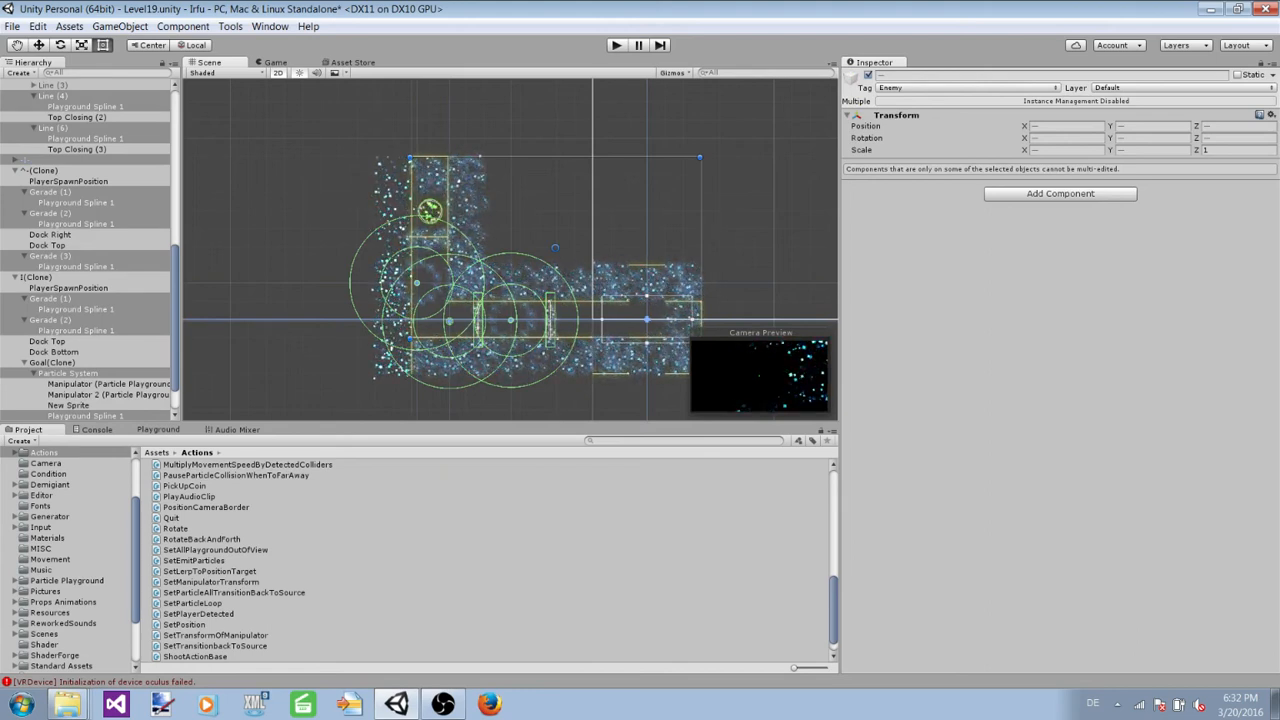
{"action": "key", "text": "Escape"}
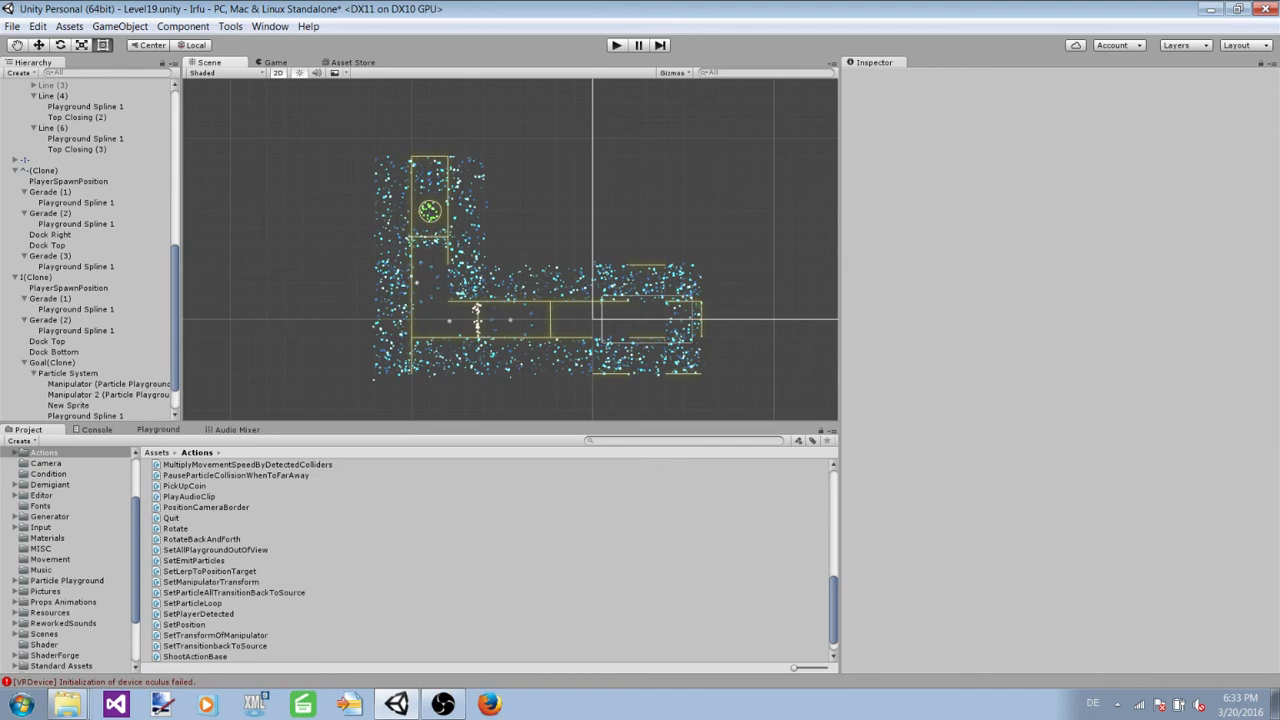
{"action": "left_click_drag", "start_coordinate": [364, 136], "coordinate": [764, 368]}
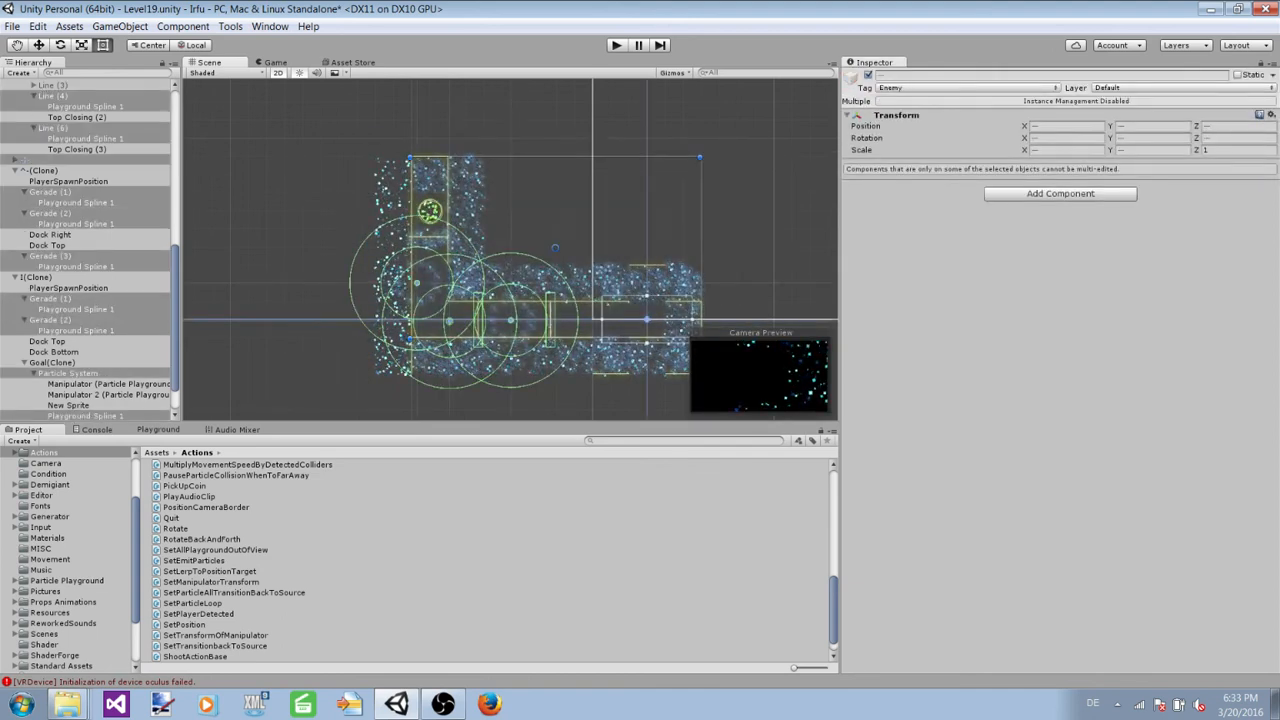
{"action": "left_click", "coordinate": [323, 121]}
{"action": "left_click_drag", "start_coordinate": [323, 121], "coordinate": [687, 381]}
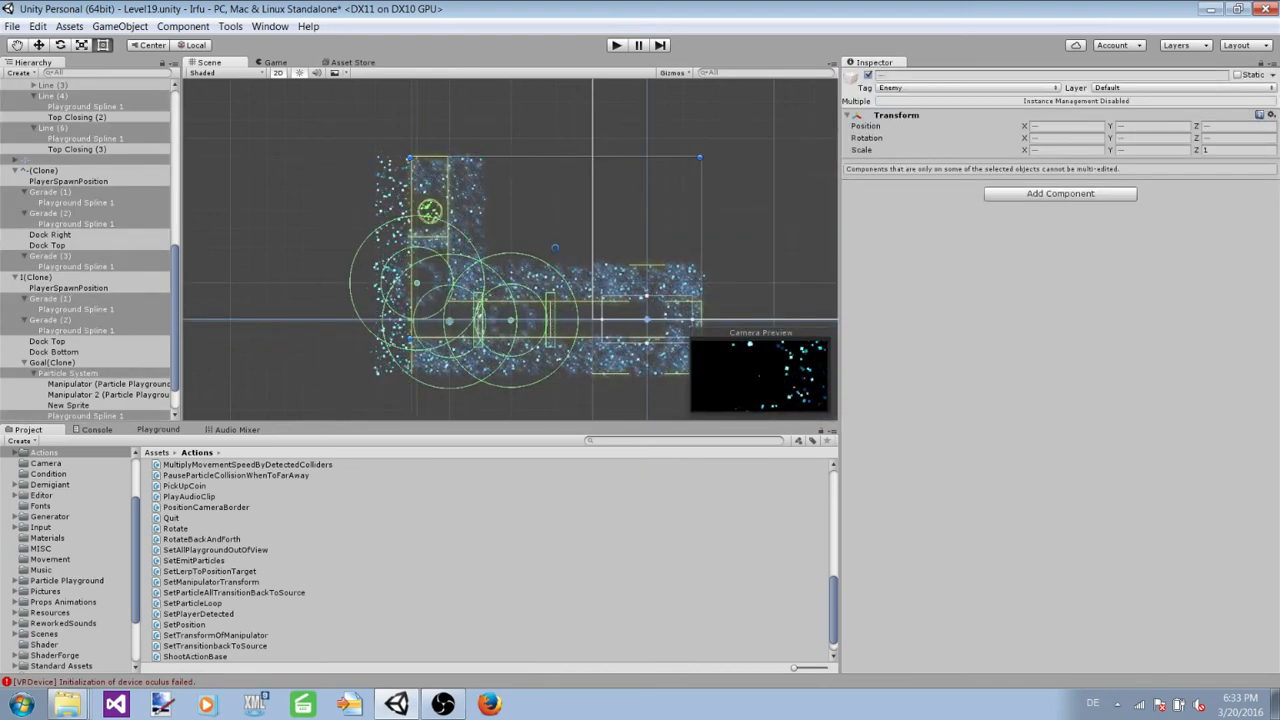
{"action": "left_click_drag", "start_coordinate": [307, 138], "coordinate": [698, 382]}
{"action": "left_click", "coordinate": [281, 400]}
{"action": "left_click_drag", "start_coordinate": [281, 400], "coordinate": [769, 138]}
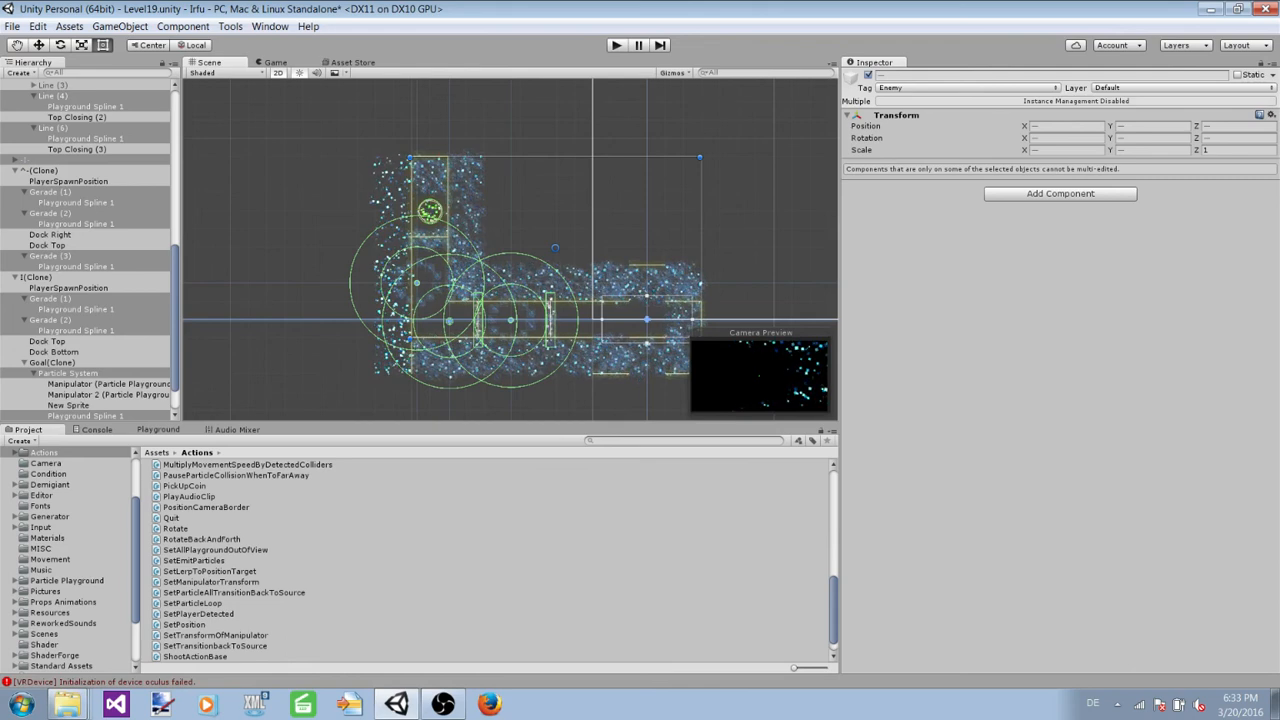
{"action": "left_click", "coordinate": [762, 160]}
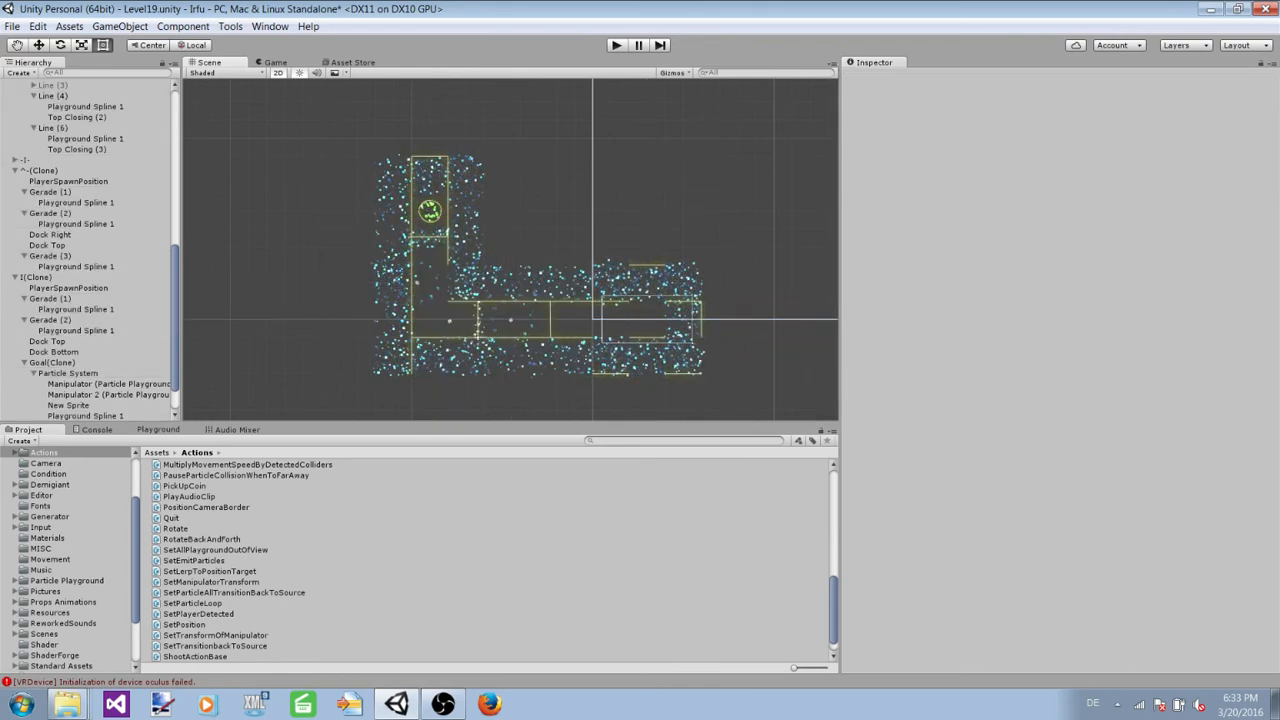
{"action": "left_click_drag", "start_coordinate": [272, 136], "coordinate": [760, 400]}
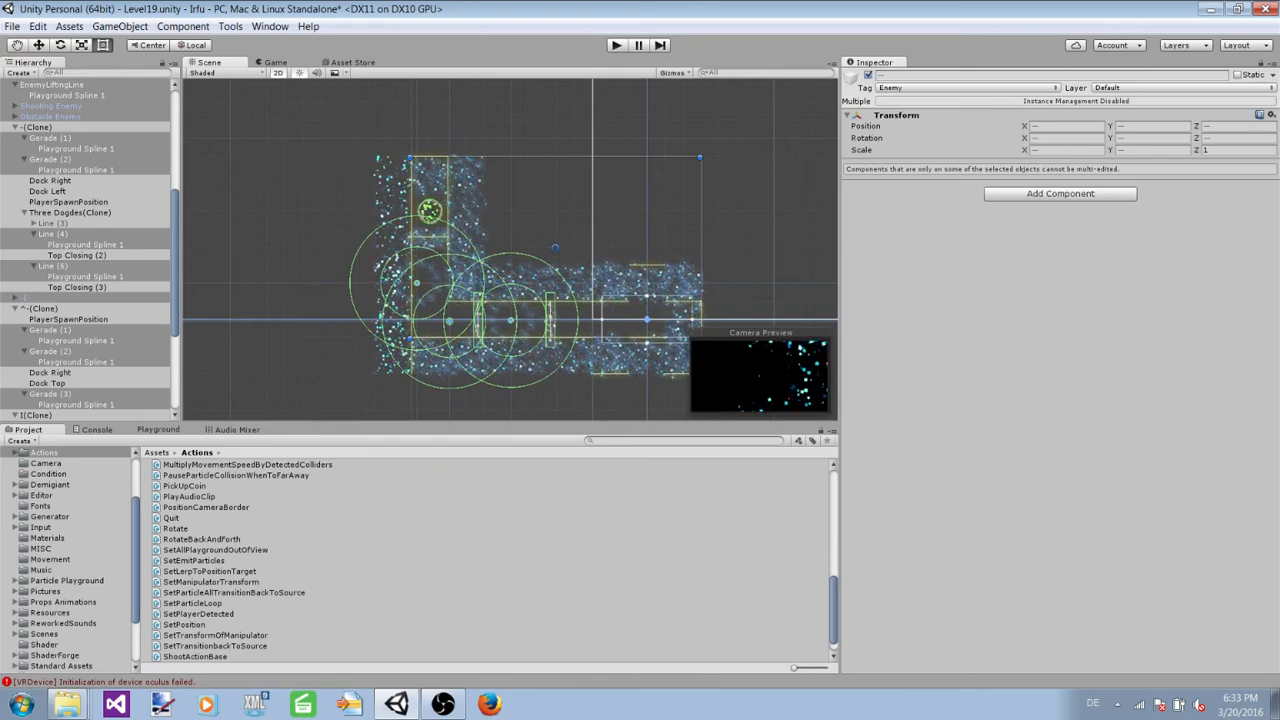
{"action": "left_click_drag", "start_coordinate": [318, 143], "coordinate": [715, 380]}
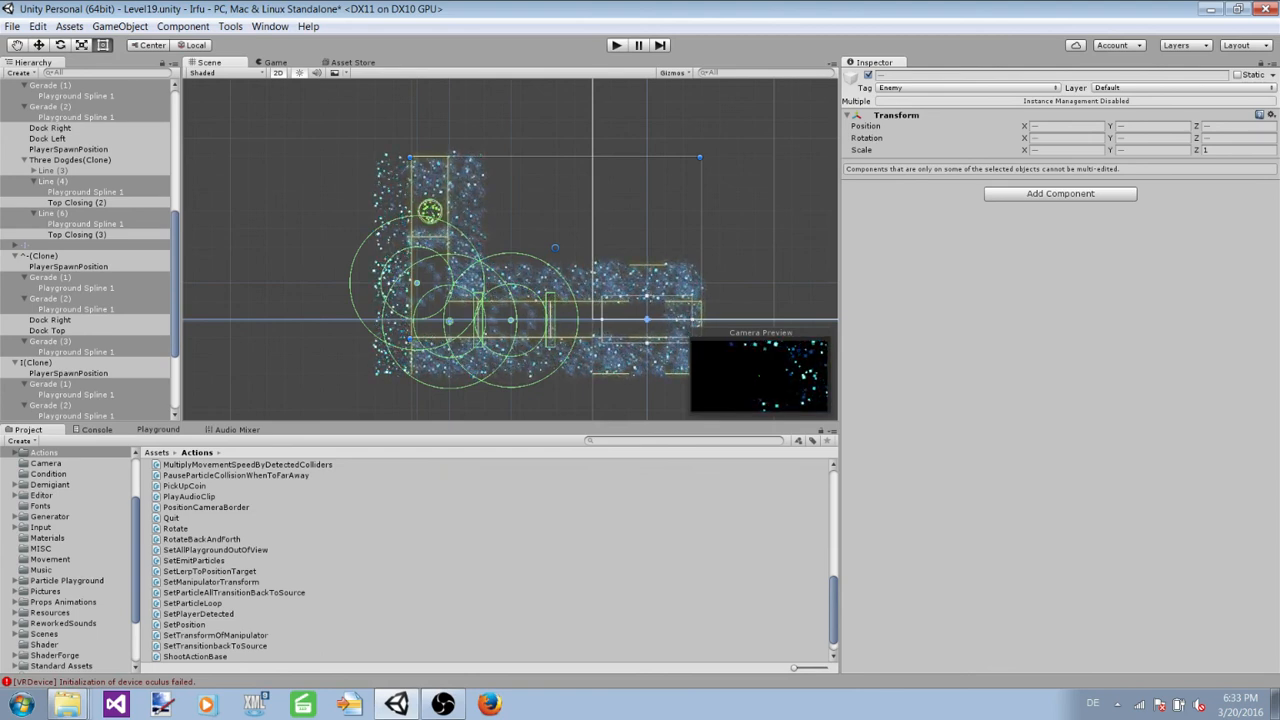
{"action": "left_click_drag", "start_coordinate": [343, 149], "coordinate": [710, 375]}
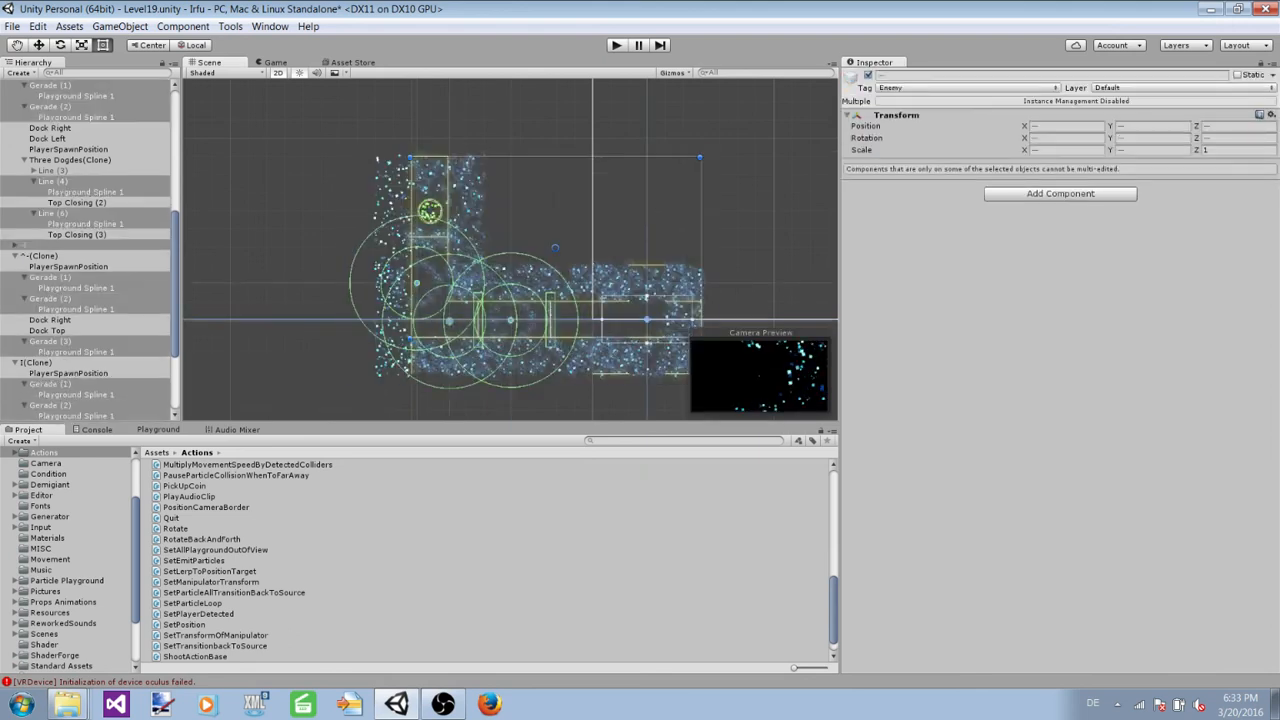
{"action": "left_click", "coordinate": [322, 142]}
{"action": "left_click_drag", "start_coordinate": [322, 142], "coordinate": [770, 424]}
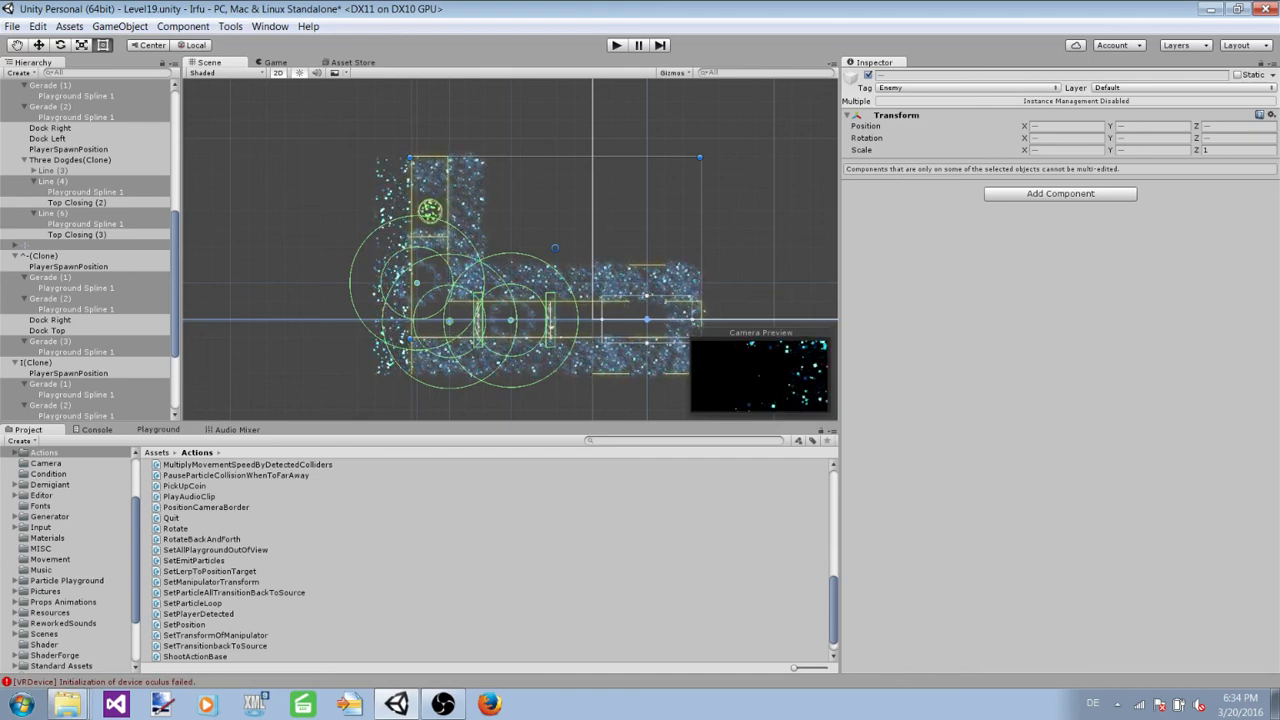
Minimize the Unity editor window to show the desktop
{"action": "left_click", "coordinate": [396, 704]}
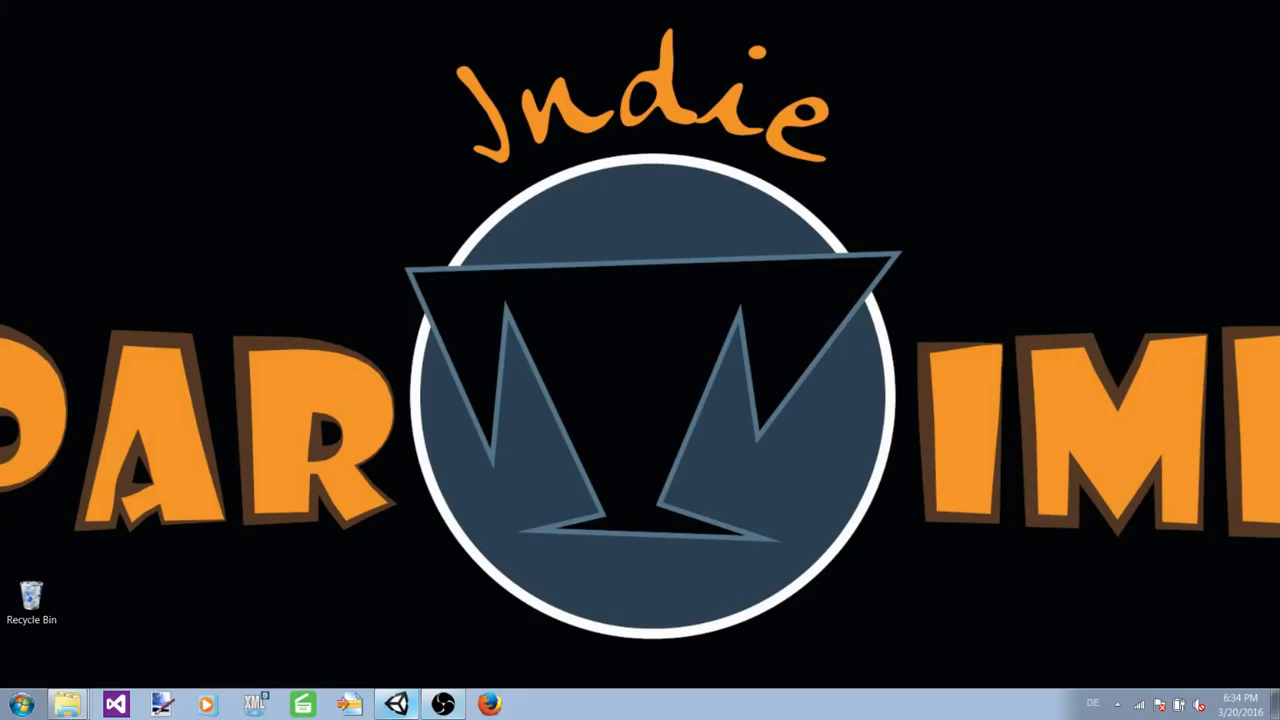